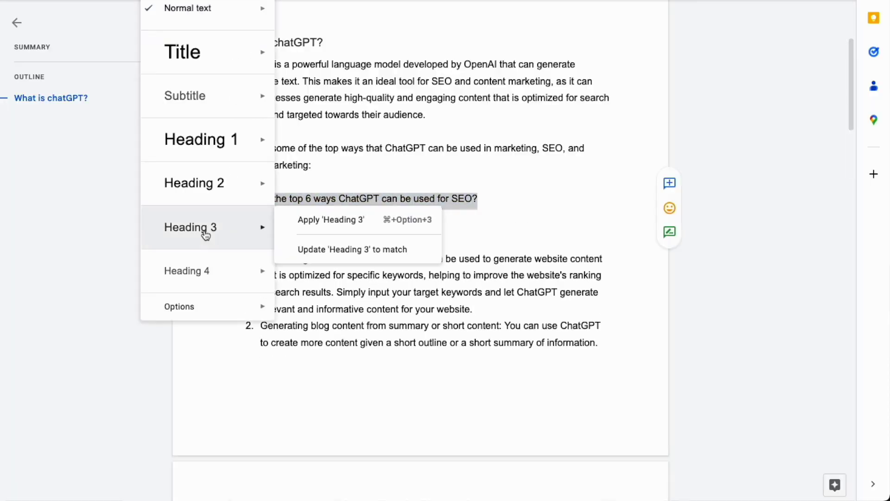
# Apply the Heading 3 style to the line about the top 6 ways ChatGPT can be used for SEO.
pyautogui.click(206, 235)
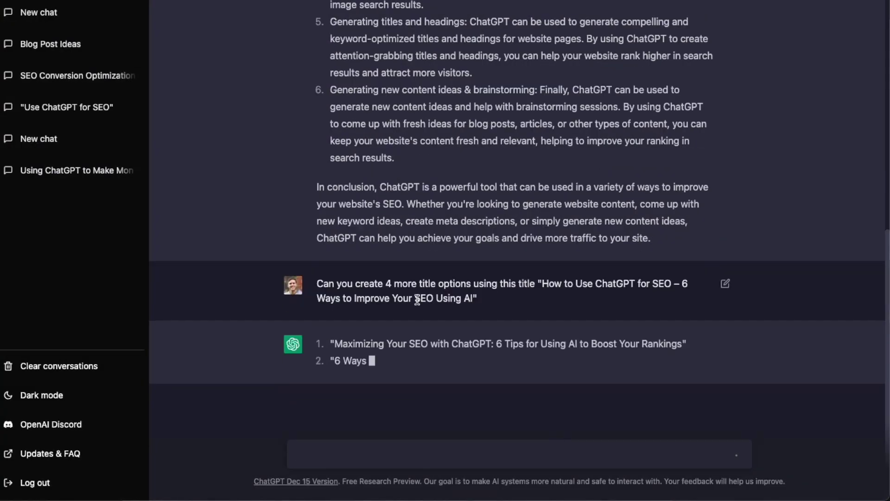
pyautogui.moveTo(374, 361); pyautogui.dragTo(330, 297)
pyautogui.write('Wri')
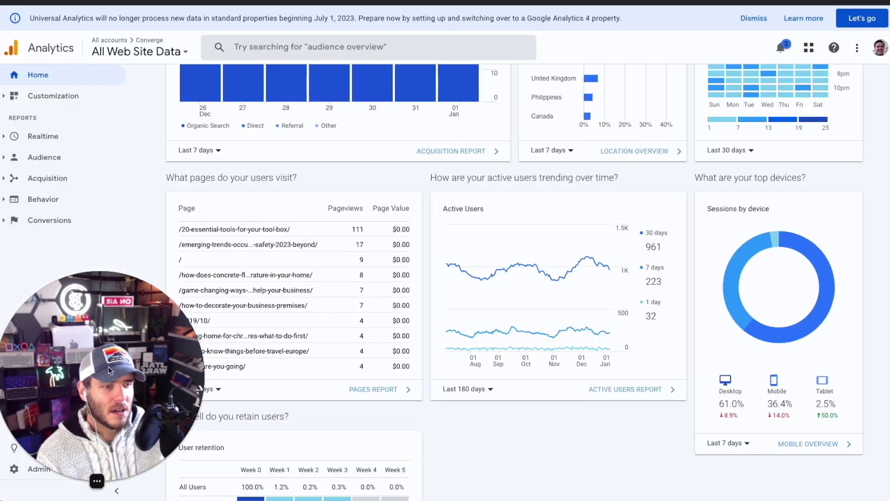
# Try to switch the users overview chart on the Google Analytics home page to the last 28 days.
pyautogui.scroll(10, 335, 247)
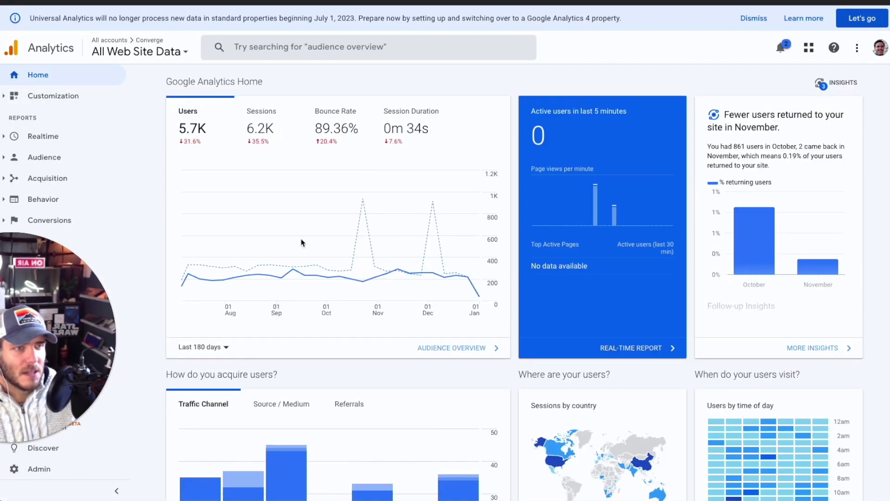
pyautogui.click(226, 349)
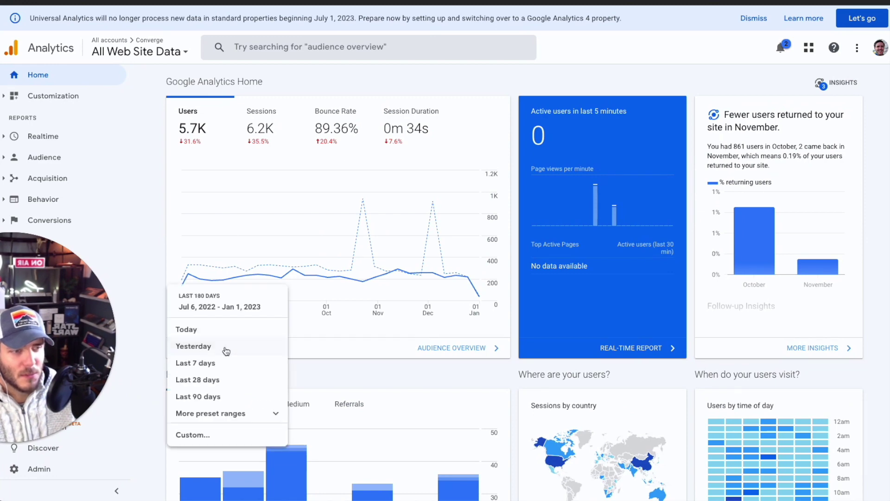
pyautogui.click(207, 380)
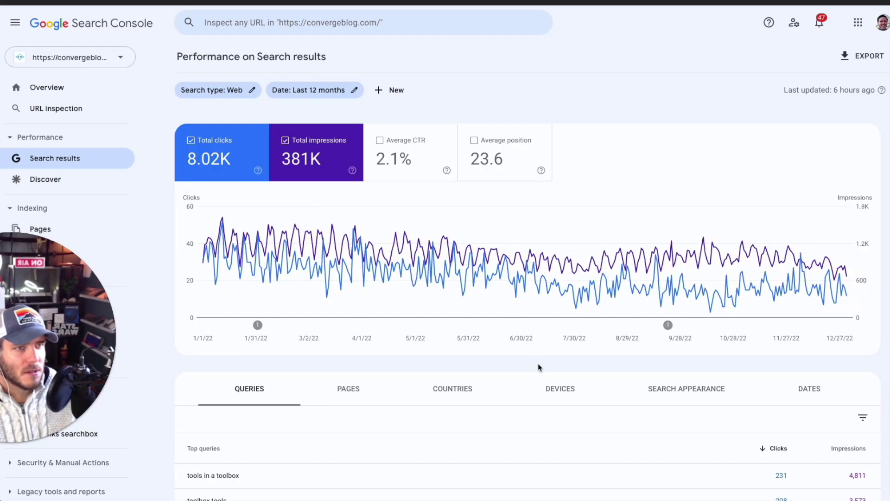
# Examine the clicks and impressions chart for convergeblog.com in Google Search Console's search performance report.
pyautogui.moveTo(223, 219)
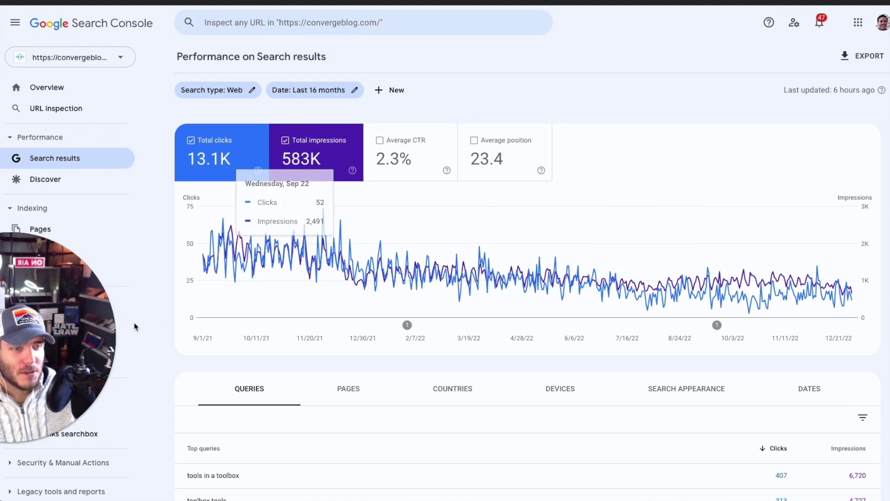
pyautogui.moveTo(102, 343)
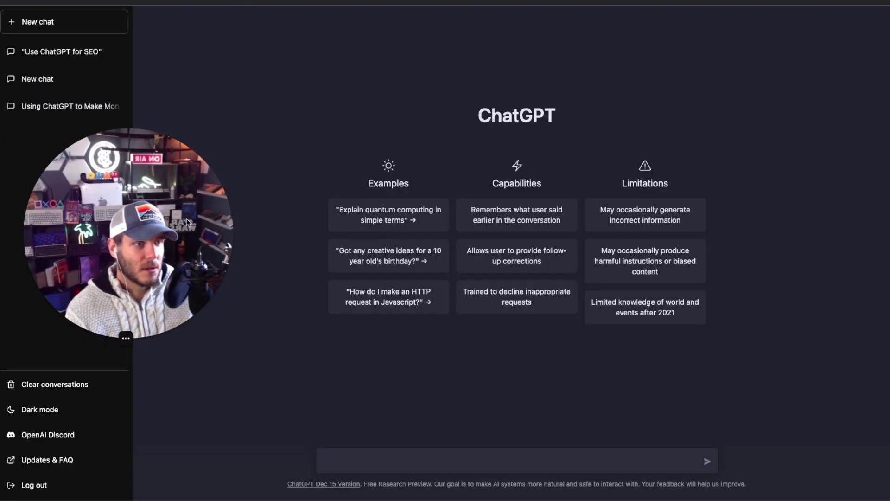
pyautogui.moveTo(187, 222); pyautogui.dragTo(181, 237)
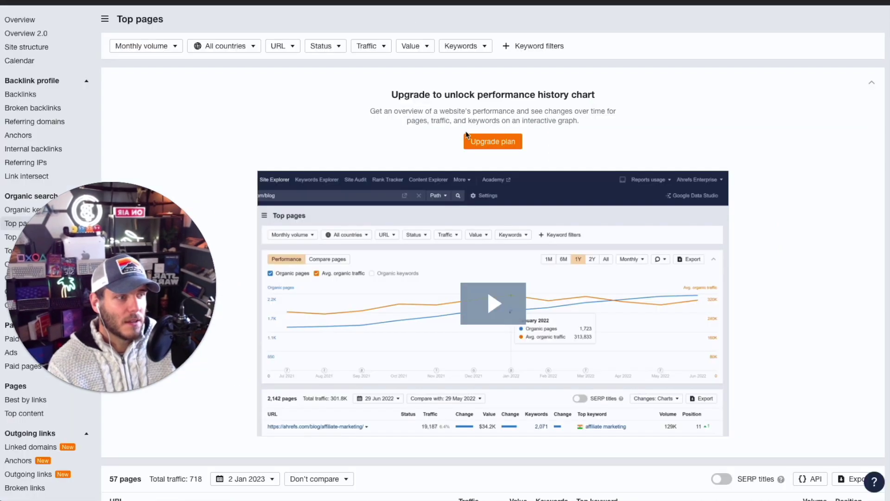
# Examine convergeblog.com's top pages report in Ahrefs and the acquisition and visited-pages cards in Google Analytics.
pyautogui.scroll(1, 261, 145)
pyautogui.scroll(-10, 258, 175)
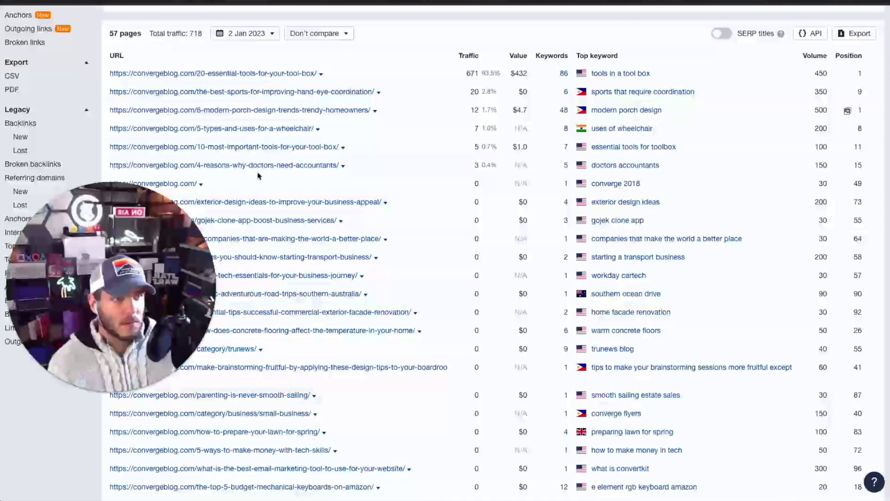
pyautogui.scroll(3, 343, 191)
pyautogui.scroll(8, 343, 190)
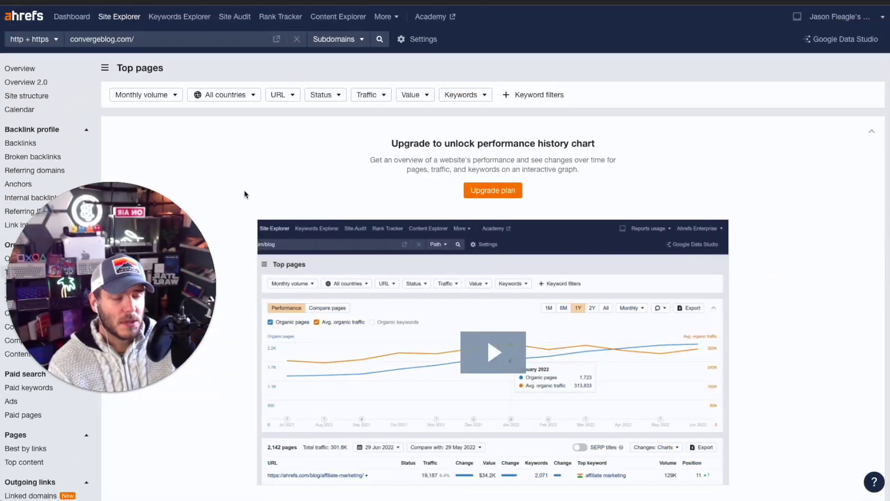
pyautogui.scroll(-2, 245, 194)
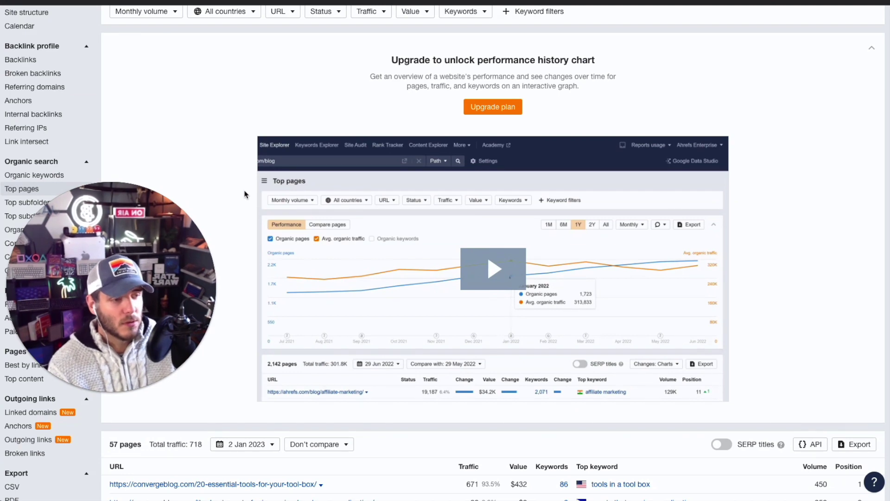
pyautogui.scroll(2, 244, 193)
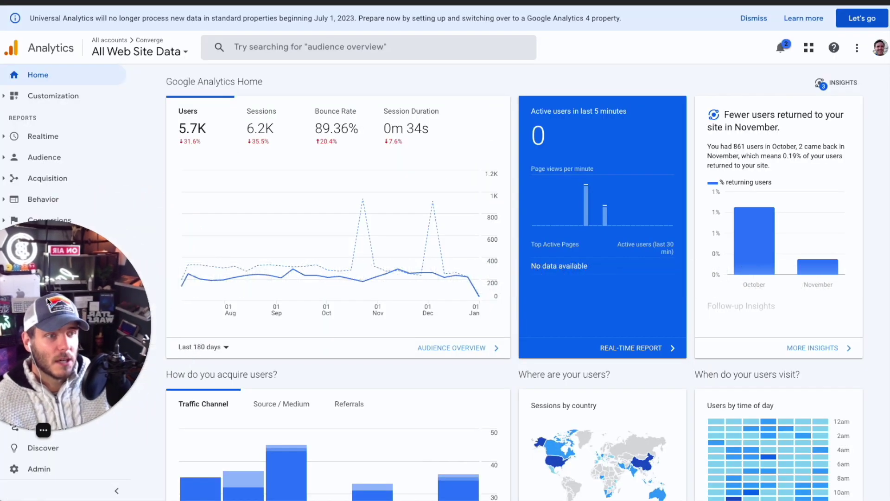
pyautogui.scroll(-8, 398, 192)
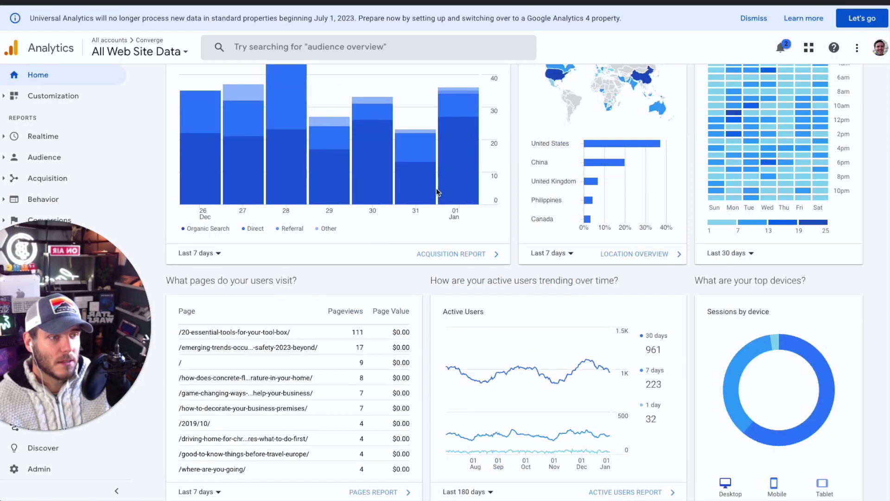
pyautogui.scroll(-3, 437, 191)
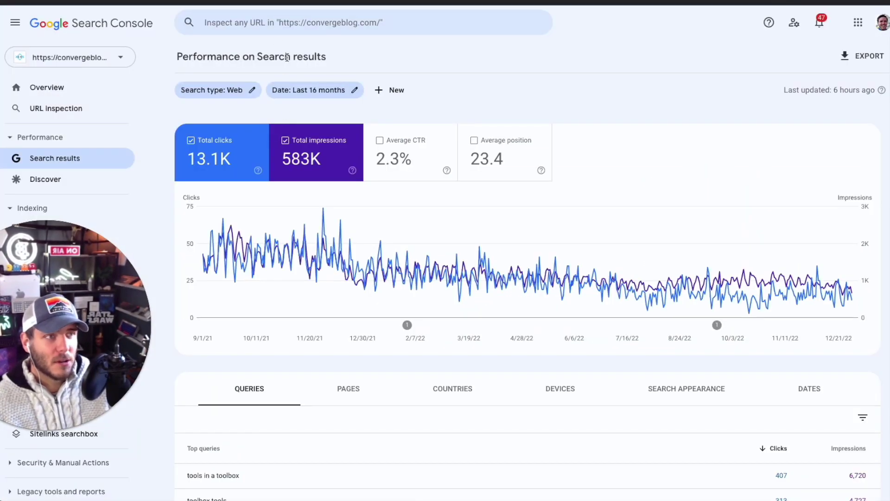
# In Google Search Console, show more rows per page in the queries table and sort the queries by impressions.
pyautogui.scroll(-4, 277, 221)
pyautogui.scroll(-2, 277, 221)
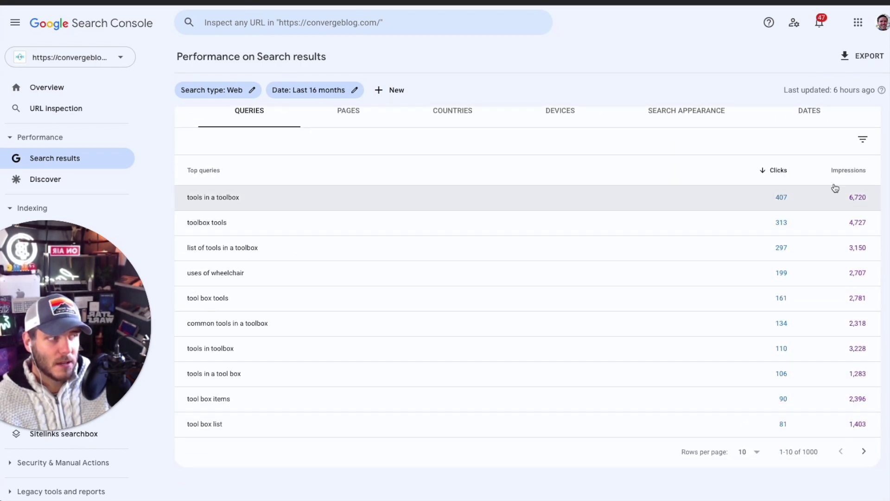
pyautogui.click(751, 451)
pyautogui.click(744, 451)
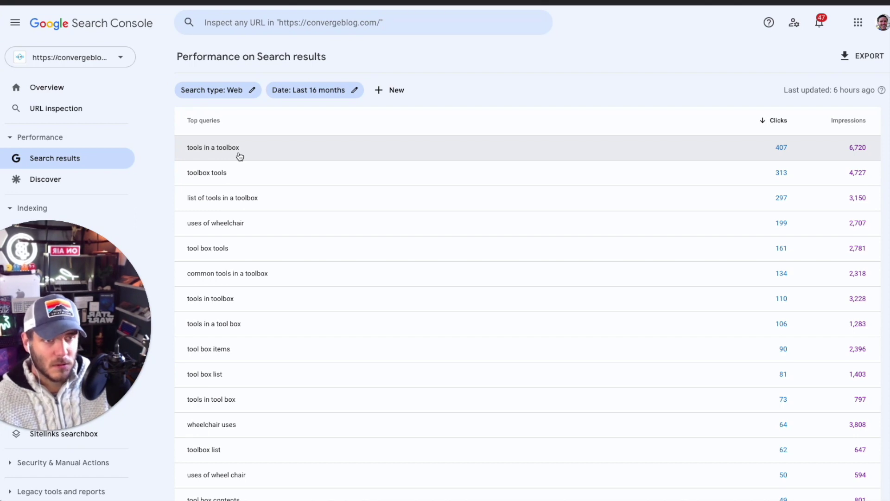
pyautogui.scroll(2, 821, 234)
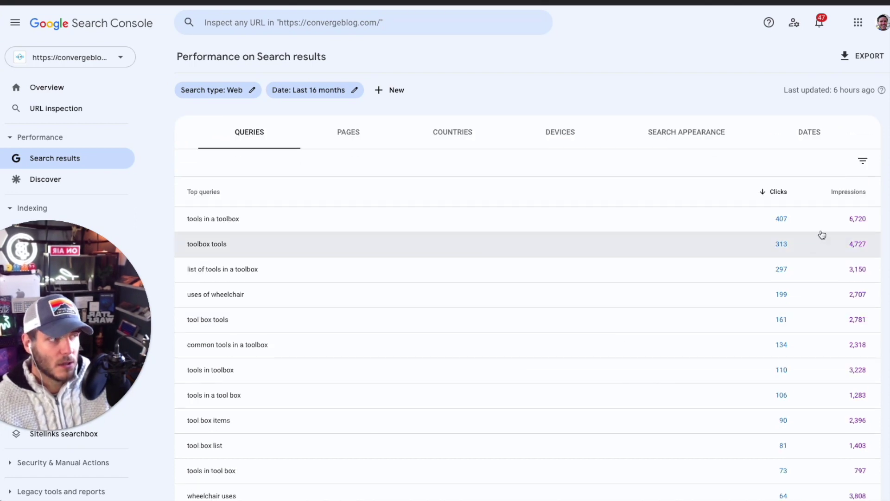
pyautogui.click(842, 198)
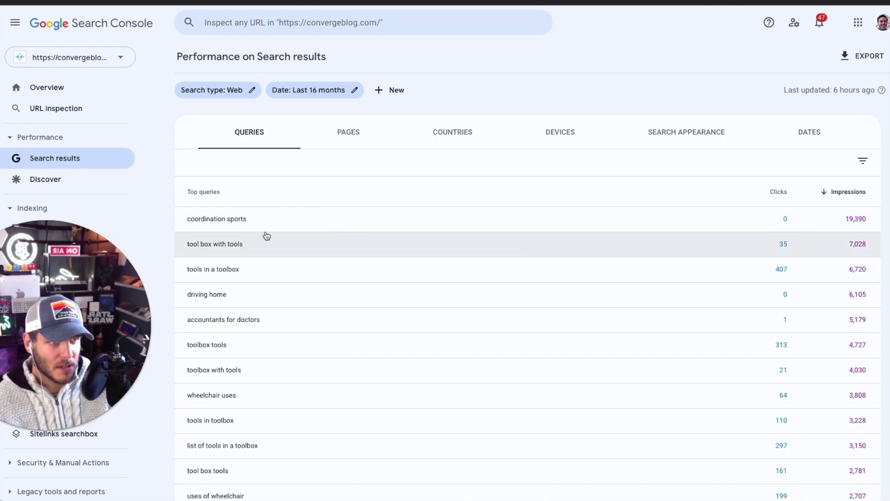
# Filter the performance report to the query "coordination sports" and open its ranking page, the-best-sports-for-improving-hand-eye-coordination.
pyautogui.click(228, 220)
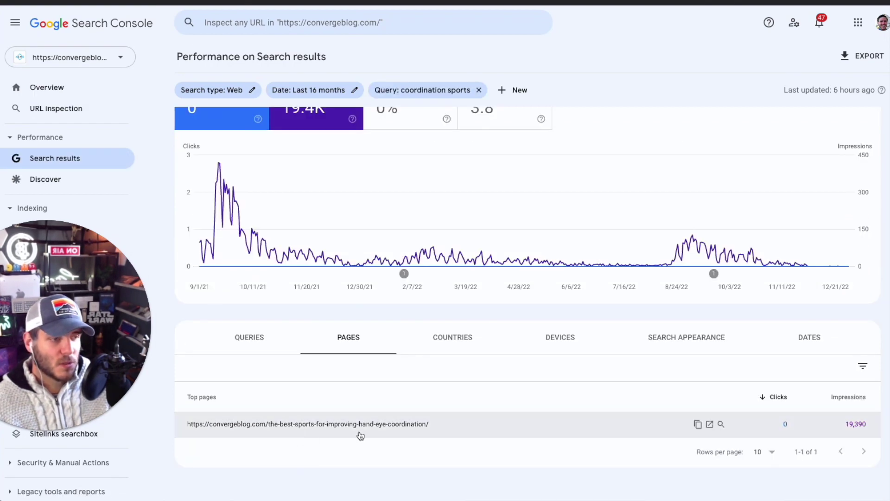
pyautogui.click(709, 424)
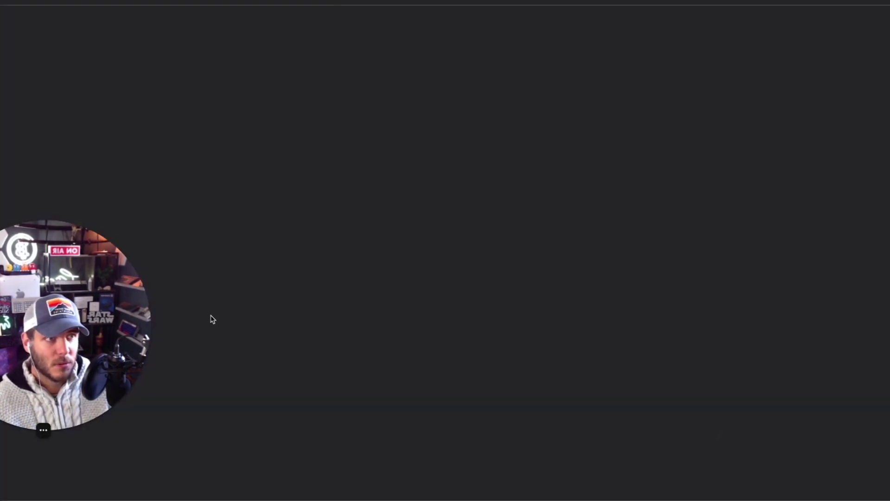
pyautogui.scroll(-8, 408, 185)
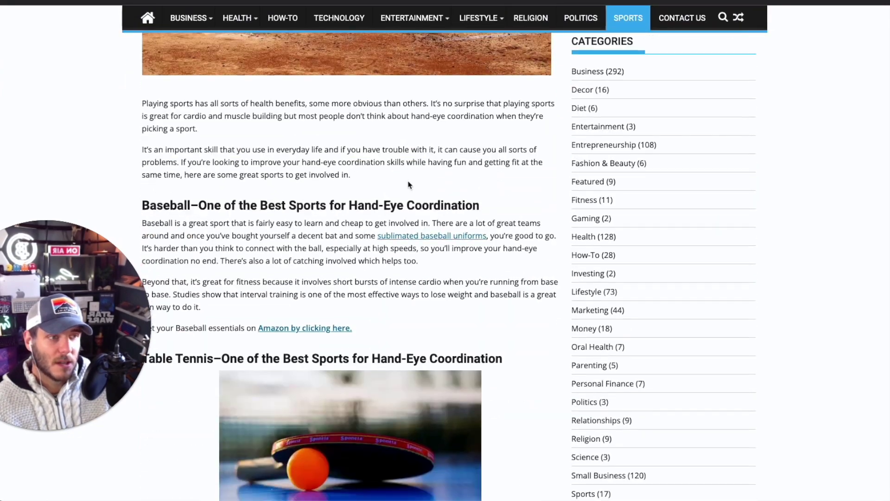
# Select the article's body text from the introduction through the end of the Pool section.
pyautogui.scroll(-15, 408, 184)
pyautogui.moveTo(165, 258); pyautogui.dragTo(148, 194)
pyautogui.scroll(5, 130, 184)
pyautogui.scroll(13, 148, 182)
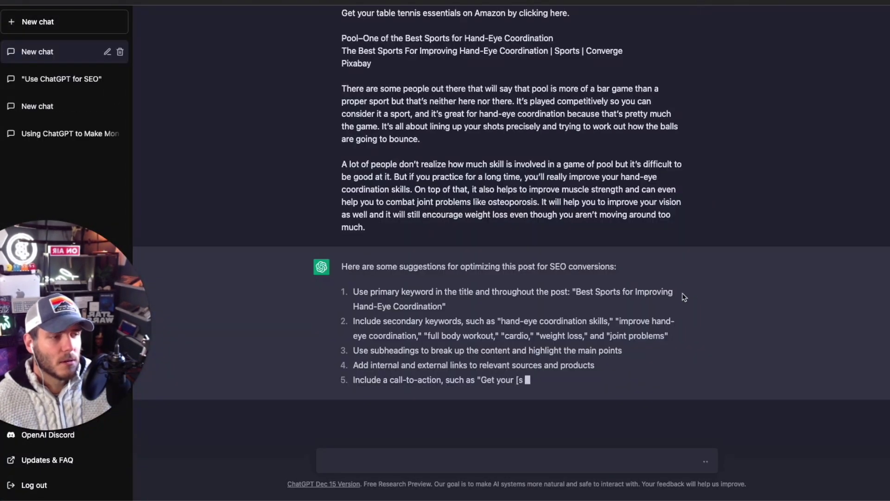
# Review the article prompt submitted to ChatGPT for SEO conversion optimization and the suggestions it returns.
pyautogui.scroll(10, 511, 334)
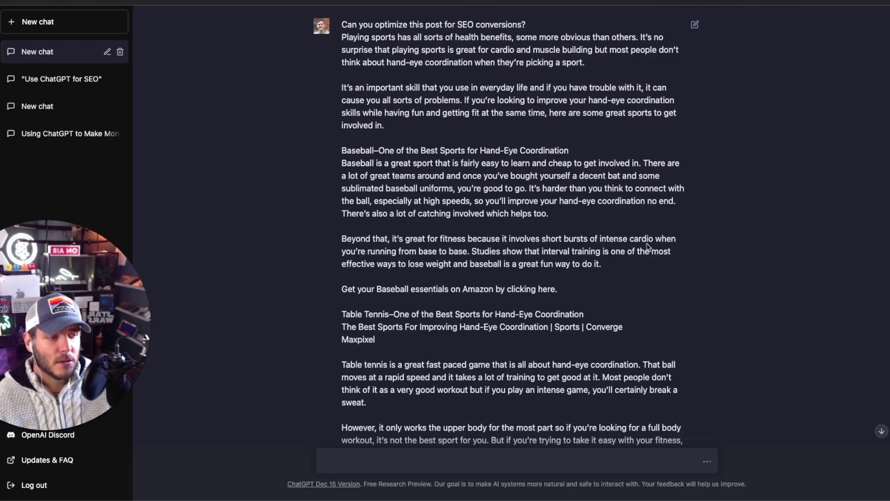
pyautogui.scroll(-10, 648, 247)
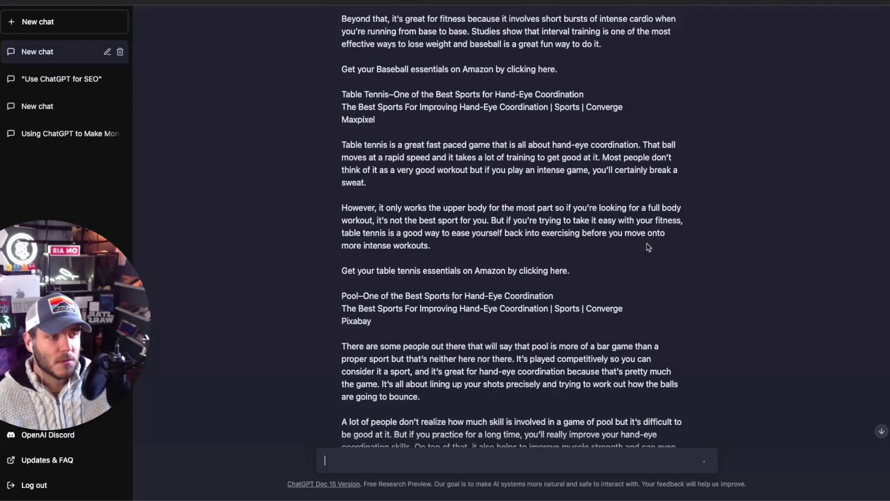
pyautogui.scroll(-2, 647, 247)
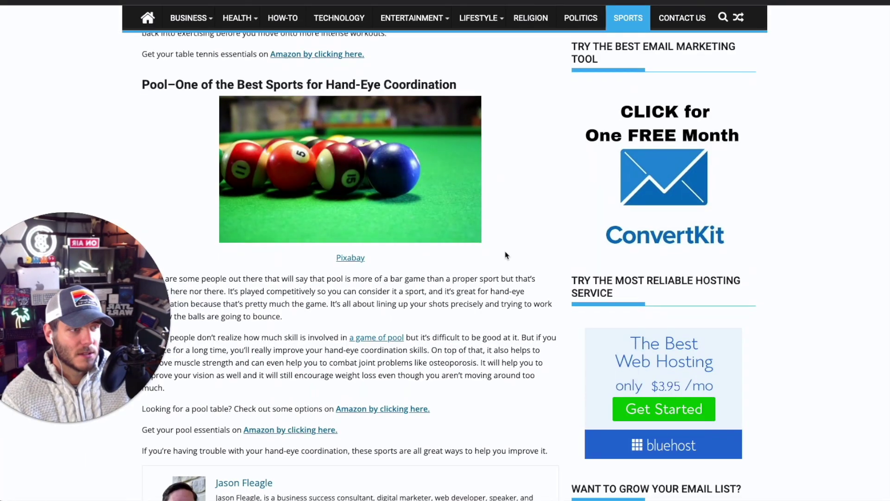
# Compare the published hand-eye coordination article's headings, images and links with ChatGPT's optimization suggestions.
pyautogui.scroll(-5, 507, 252)
pyautogui.scroll(20, 511, 254)
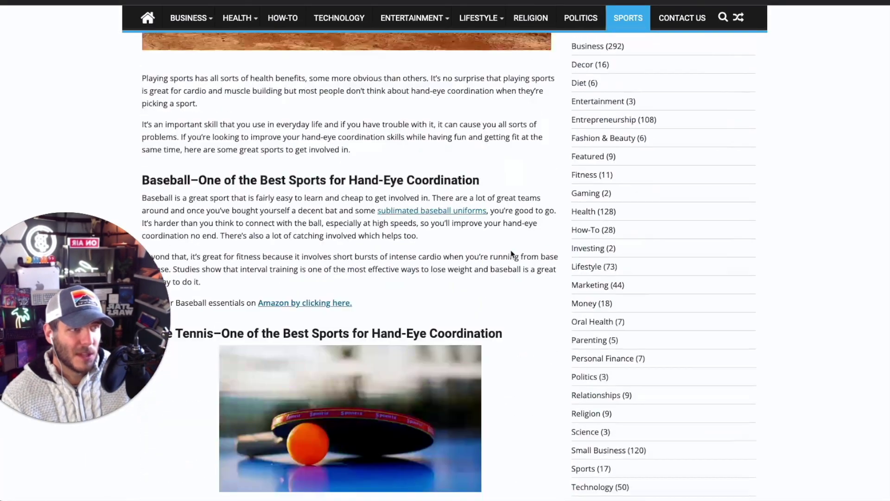
pyautogui.scroll(4, 511, 250)
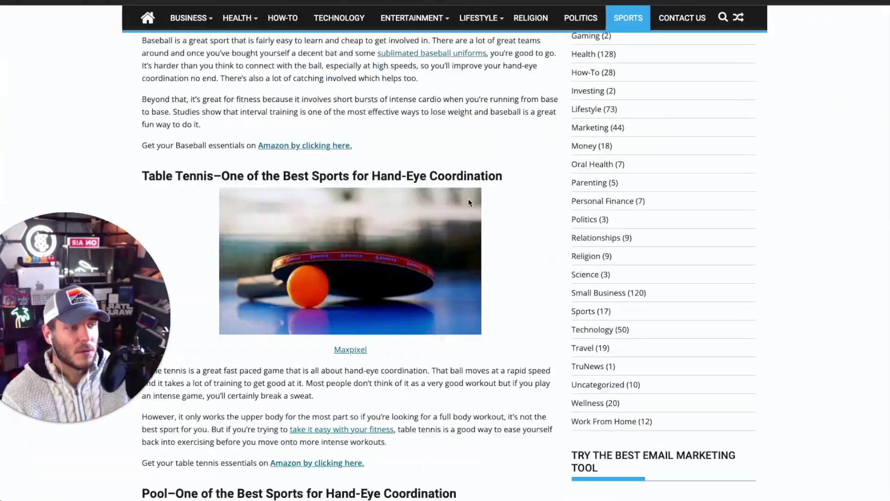
pyautogui.scroll(10, 469, 203)
pyautogui.scroll(-10, 469, 203)
pyautogui.scroll(-10, 469, 203)
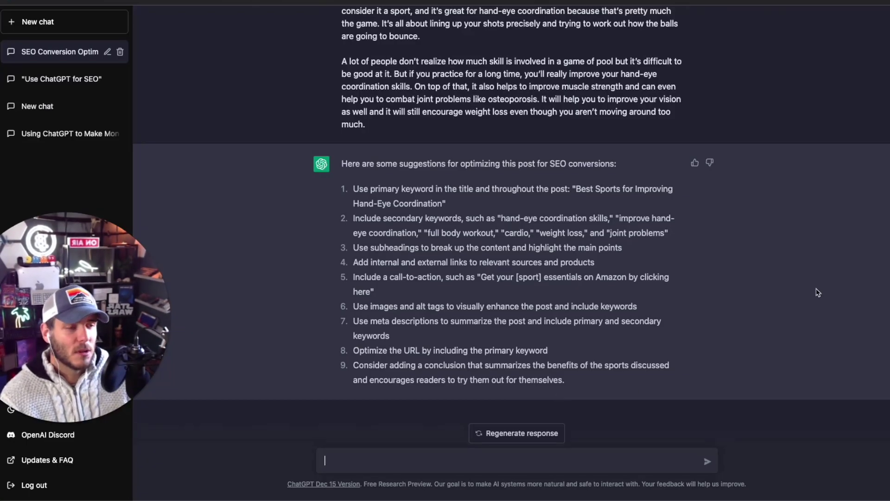
pyautogui.scroll(15, 500, 292)
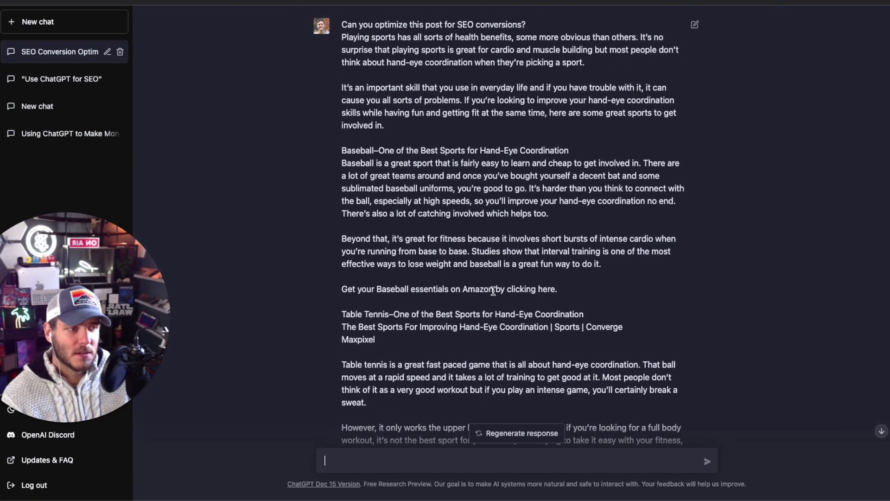
pyautogui.scroll(-15, 705, 258)
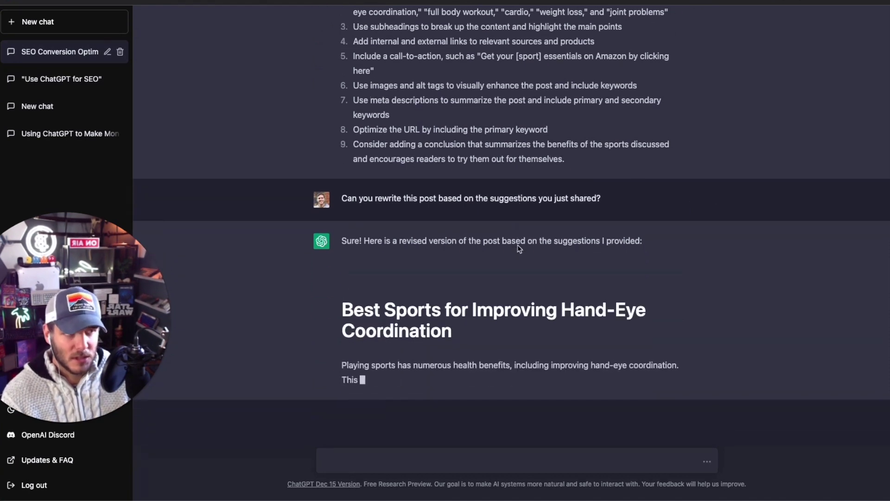
# Read through ChatGPT's rewritten post, checking its title, Baseball, Table Tennis, Pool and benefits sections.
pyautogui.scroll(2, 519, 218)
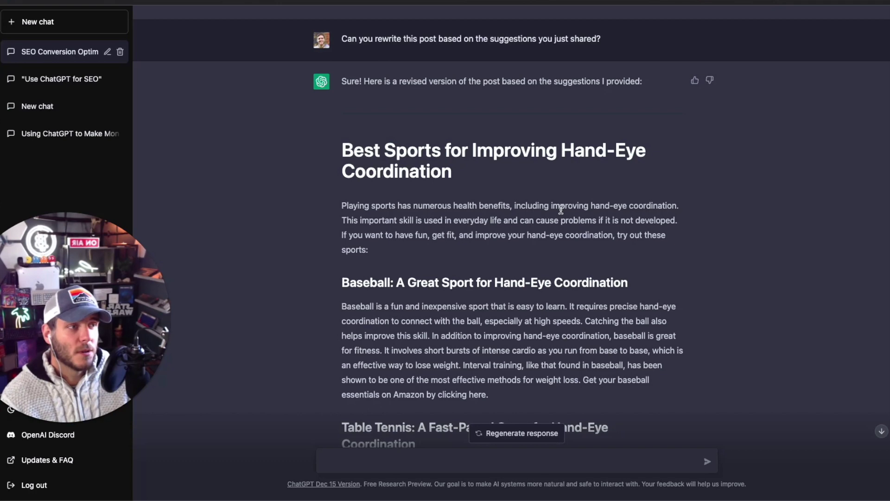
pyautogui.scroll(-4, 408, 148)
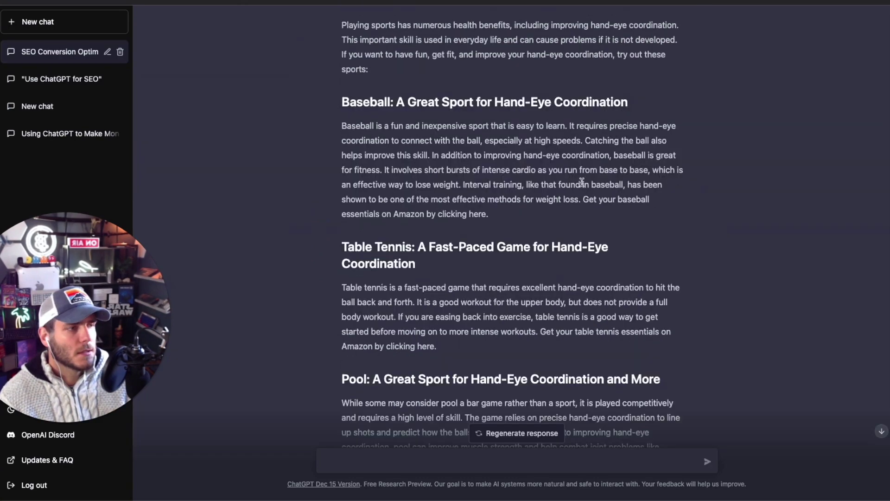
pyautogui.scroll(-3, 579, 185)
pyautogui.scroll(12, 579, 185)
pyautogui.scroll(-11, 506, 284)
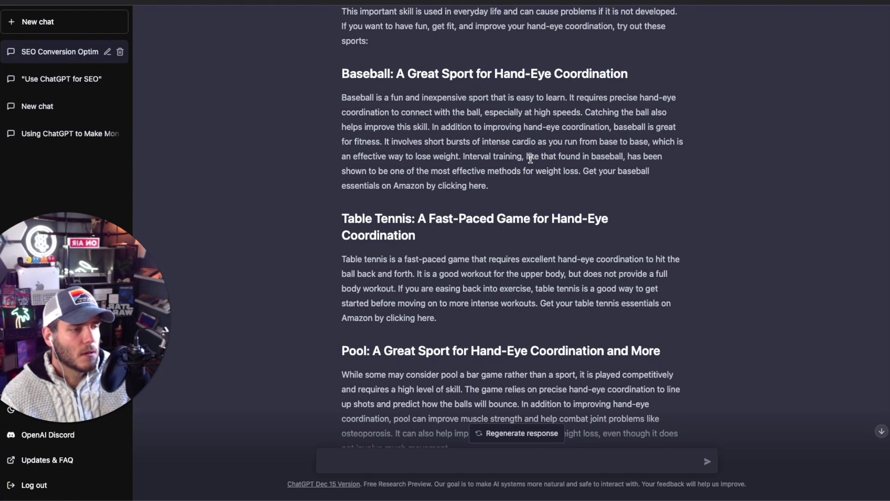
pyautogui.scroll(-4, 530, 159)
pyautogui.scroll(4, 389, 224)
pyautogui.scroll(-4, 388, 223)
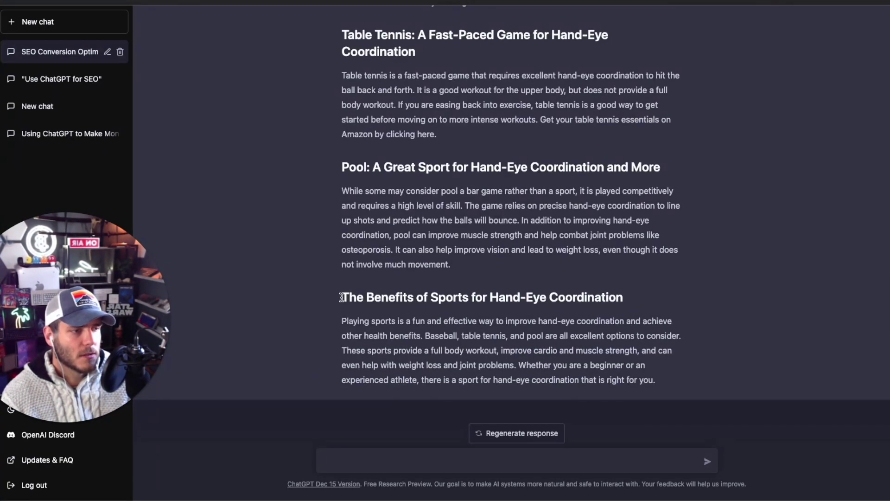
# Highlight the closing part of the rewritten post for review and examine the version with additional subheadings.
pyautogui.moveTo(661, 379); pyautogui.dragTo(341, 70)
pyautogui.click(430, 254)
pyautogui.scroll(15, 539, 254)
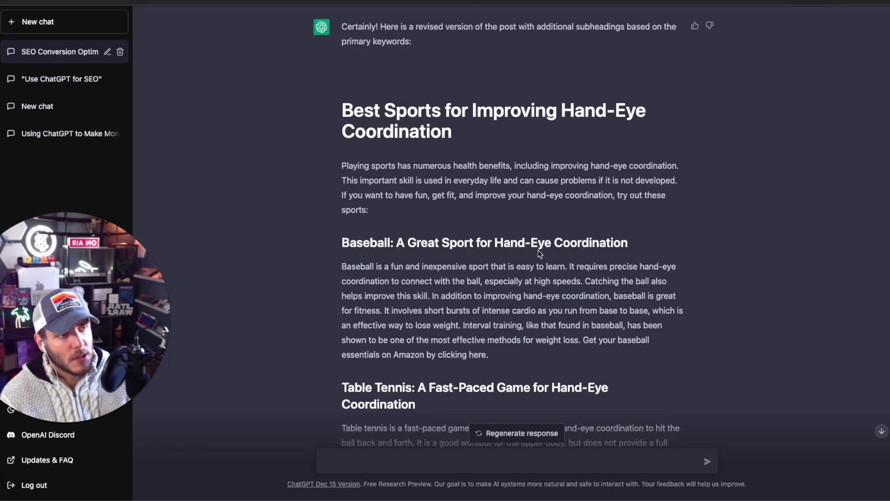
# Ask ChatGPT to optimize the post using the first four Ubersuggest keyword suggestions, from "eye hand coordination sports" through "sports that don't require hand eye coordination".
pyautogui.scroll(-12, 539, 253)
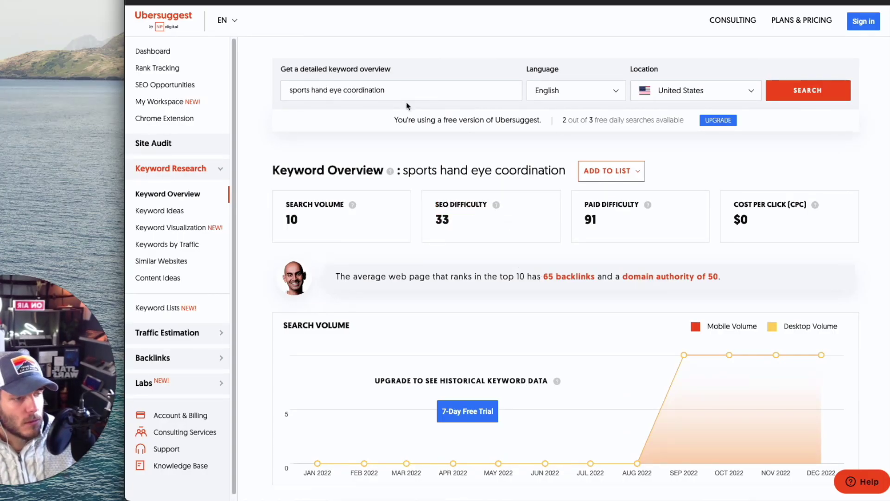
pyautogui.scroll(-10, 407, 106)
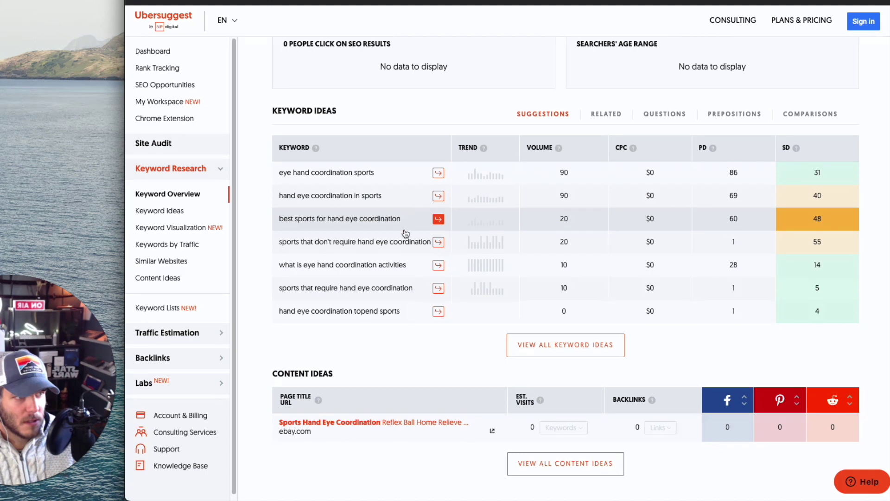
pyautogui.moveTo(400, 219); pyautogui.dragTo(281, 197)
pyautogui.click(340, 373)
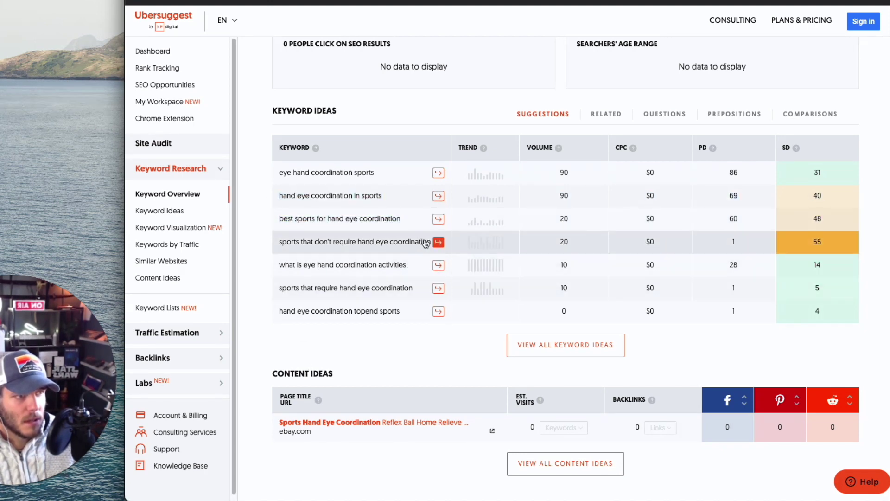
pyautogui.moveTo(431, 242); pyautogui.dragTo(266, 175)
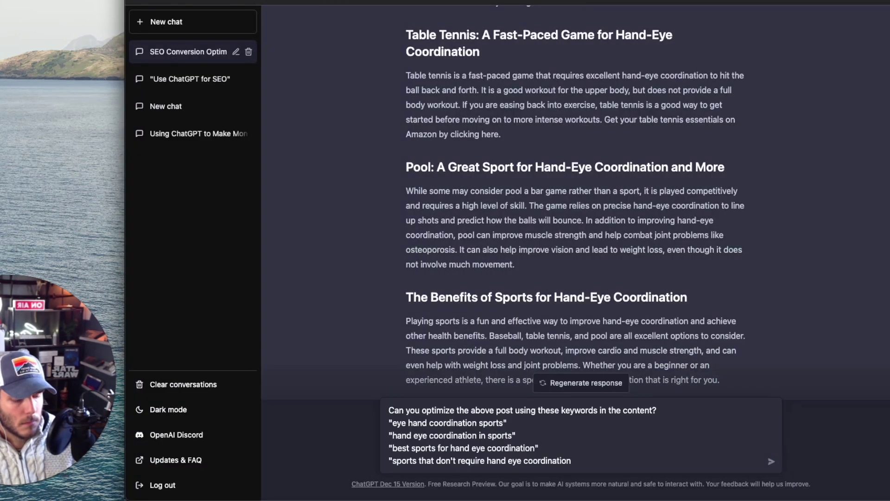
pyautogui.press('Return')
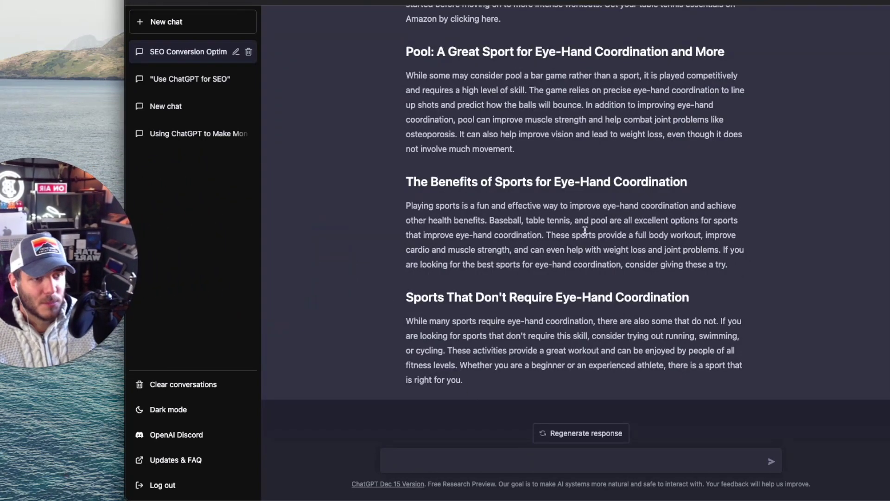
# Copy the keyword-optimized article from ChatGPT into the "Content Ideas & Optimizations" document in Google Docs.
pyautogui.moveTo(466, 389); pyautogui.dragTo(400, 219)
pyautogui.press('super+c')
pyautogui.press('super+Tab')
pyautogui.press('super+v')
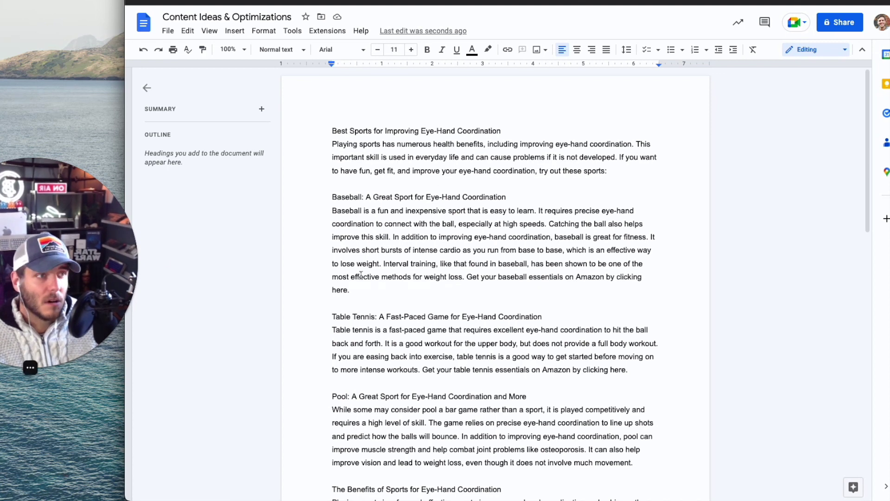
pyautogui.moveTo(72, 253); pyautogui.dragTo(235, 292)
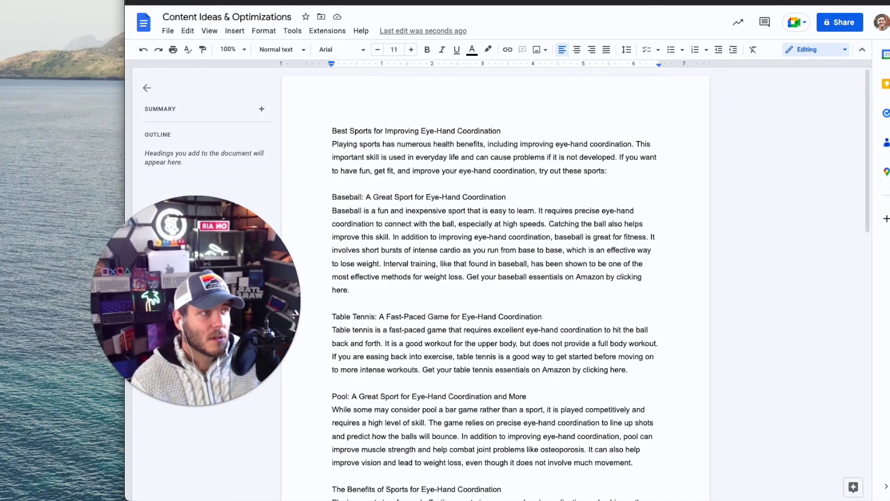
# Switch to Google Search Console and compare clicks and impressions of the site's top queries over the last 16 months.
pyautogui.hotkey('ctrl', 'Tab')
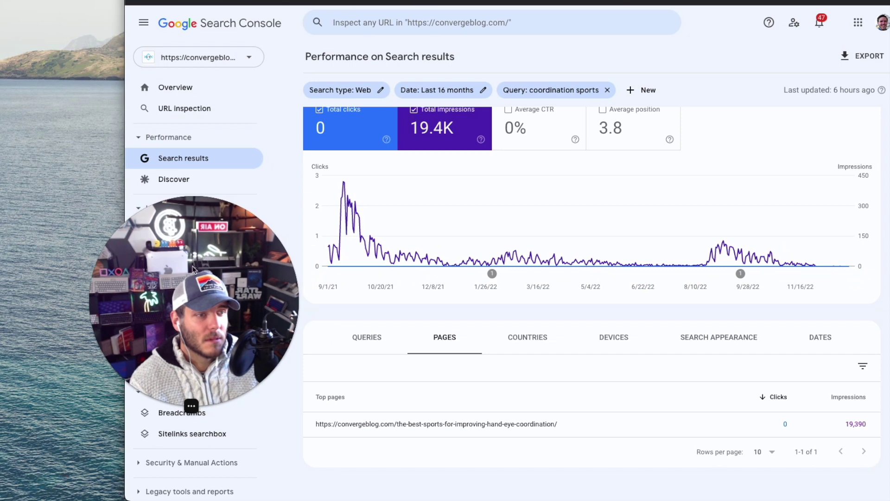
pyautogui.scroll(1, 478, 260)
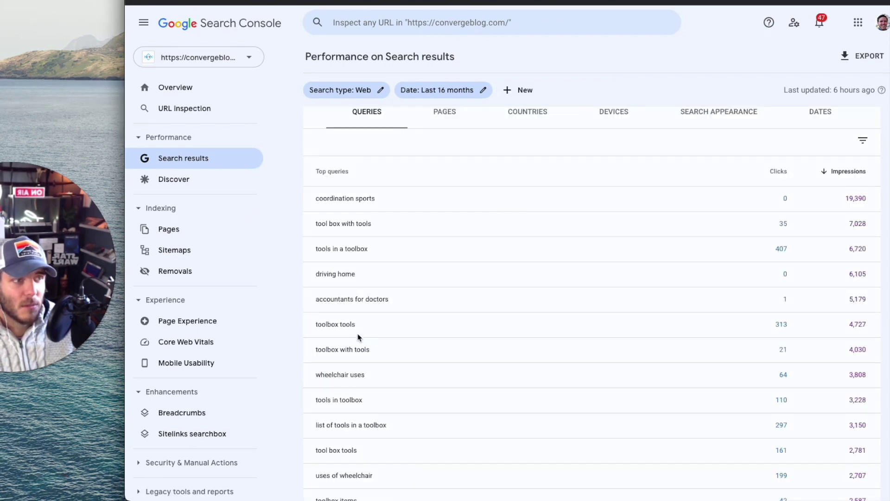
pyautogui.scroll(-5, 502, 390)
pyautogui.scroll(5, 499, 389)
pyautogui.scroll(-4, 499, 368)
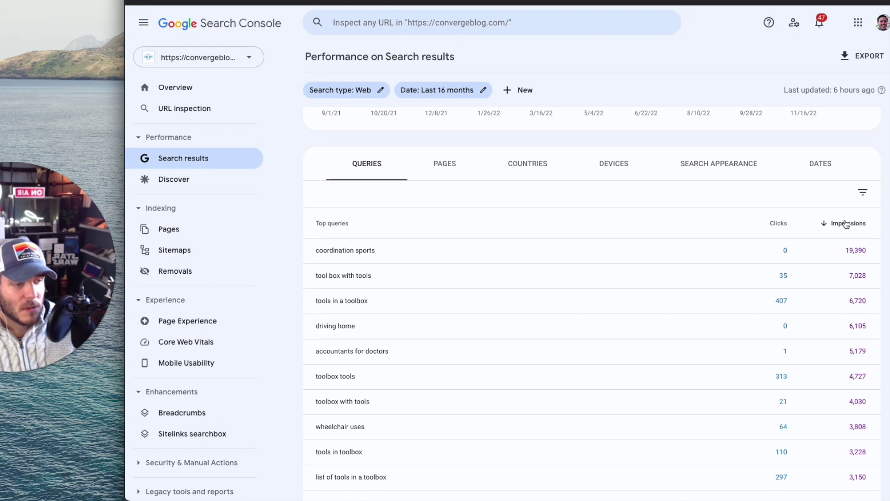
pyautogui.click(777, 227)
pyautogui.click(468, 248)
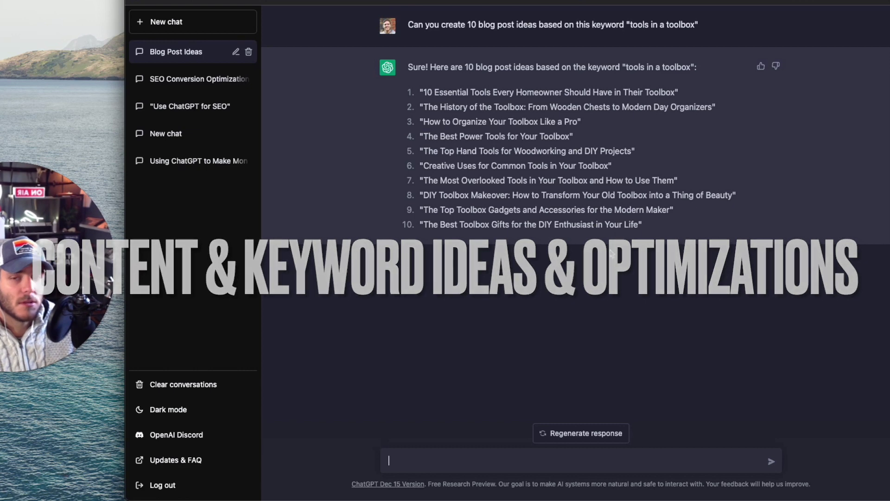
# Switch to Ubersuggest and search the keyword overview for "tools in a toolbox".
pyautogui.moveTo(690, 70); pyautogui.dragTo(626, 67)
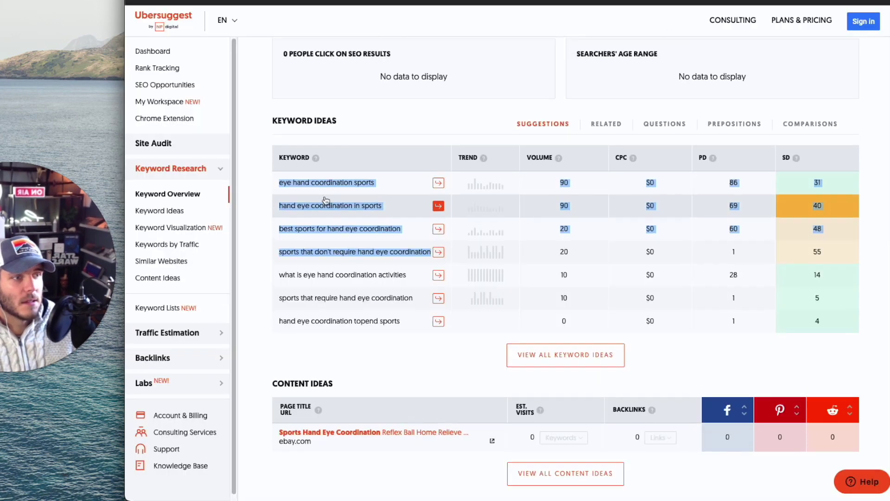
pyautogui.tripleClick(408, 96)
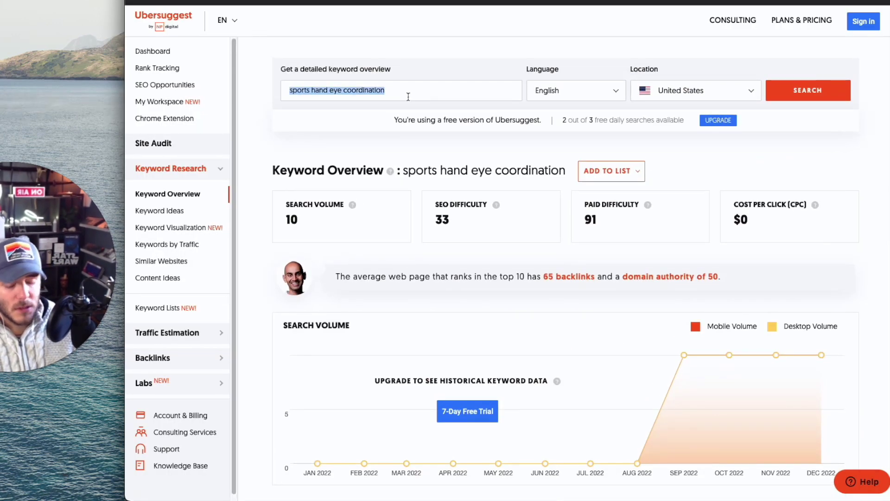
pyautogui.press('super+v')
pyautogui.press('Return')
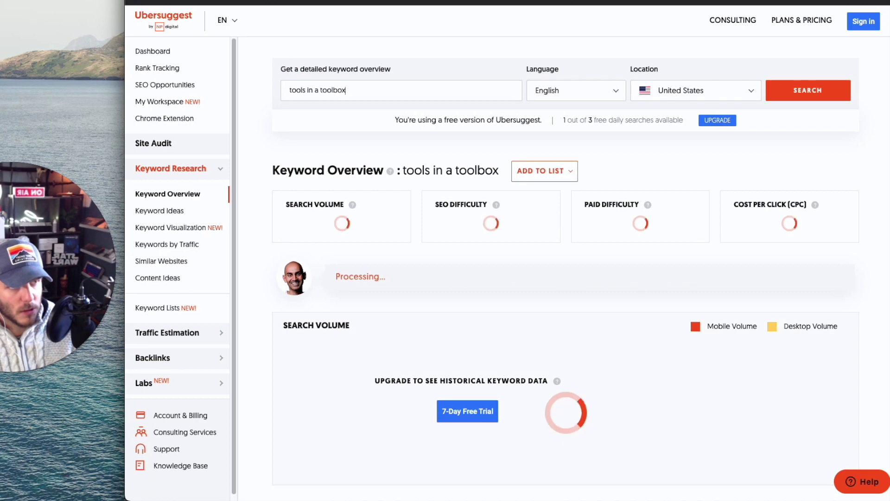
# Examine the volume and difficulty of the suggested keyword ideas and select the keyword "tools with toolbox".
pyautogui.scroll(-3, 593, 175)
pyautogui.scroll(-5, 593, 174)
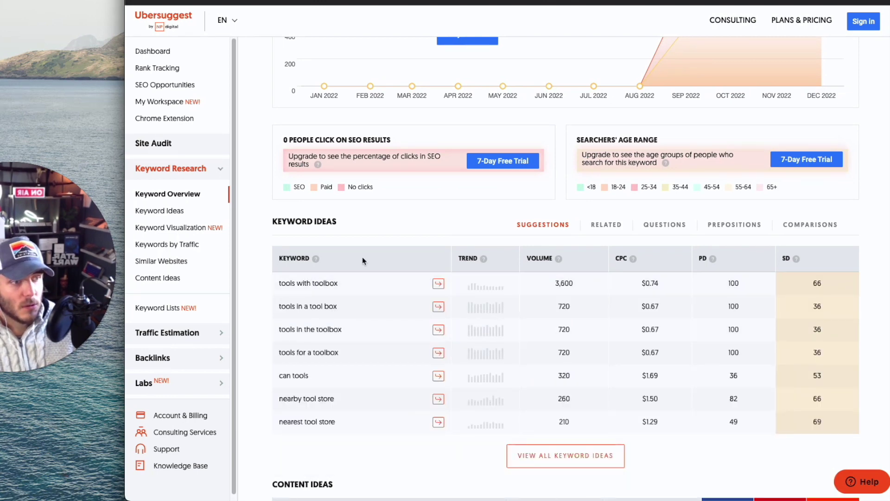
pyautogui.click(350, 306)
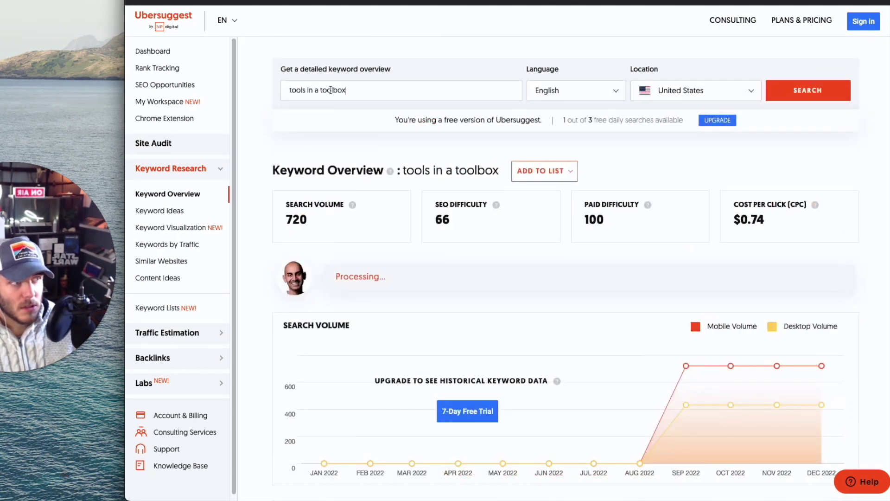
pyautogui.scroll(-8, 415, 91)
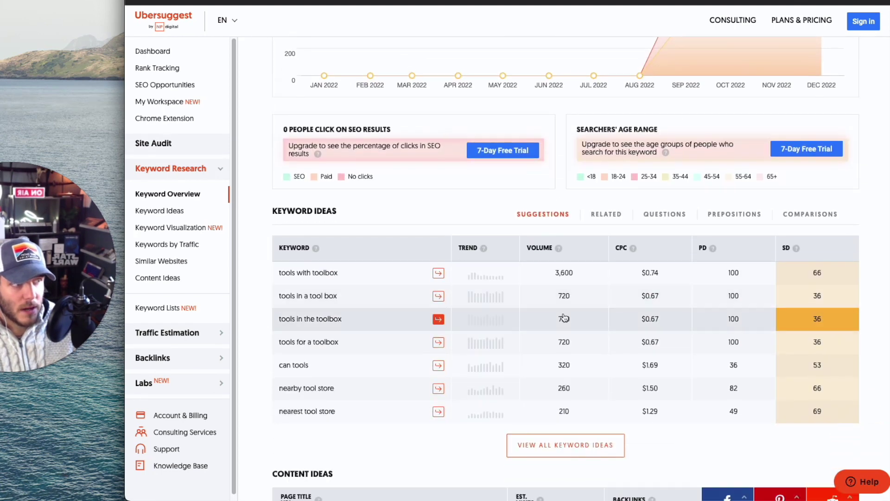
pyautogui.moveTo(339, 277); pyautogui.dragTo(261, 277)
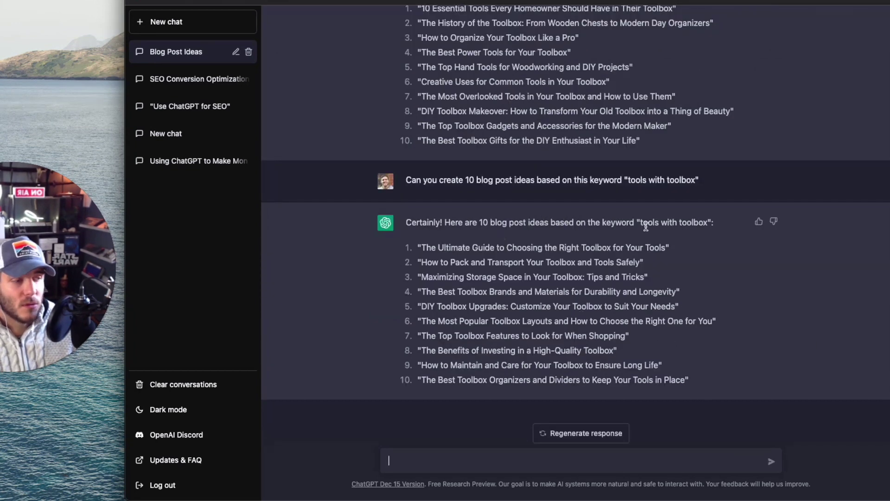
# Compare ChatGPT's blog post ideas for "tools in a toolbox" with those for "tools with toolbox".
pyautogui.scroll(4, 645, 226)
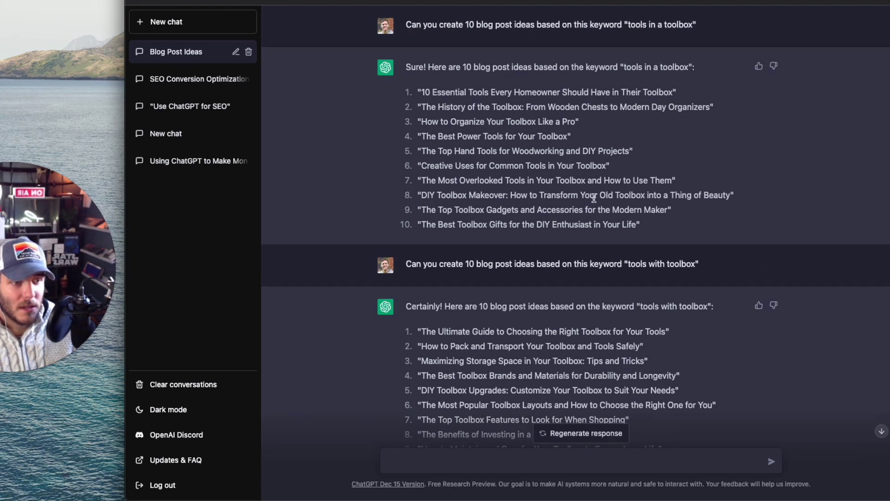
pyautogui.scroll(-4, 594, 198)
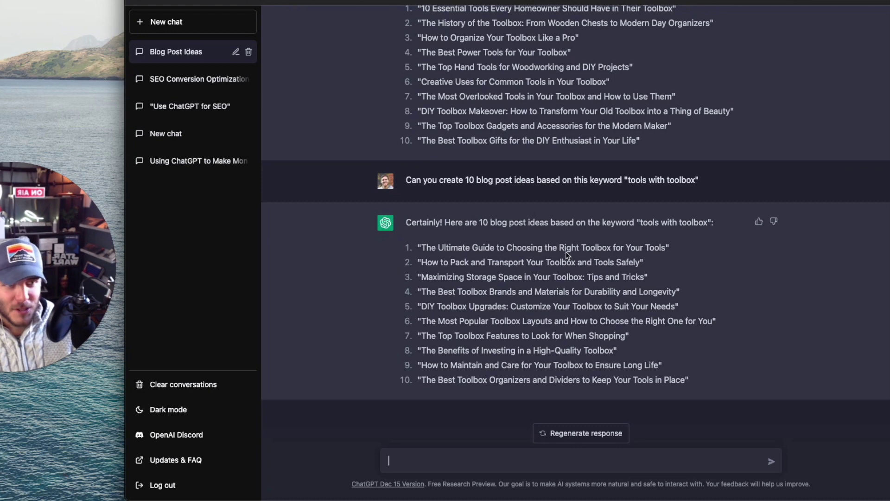
pyautogui.scroll(3, 566, 254)
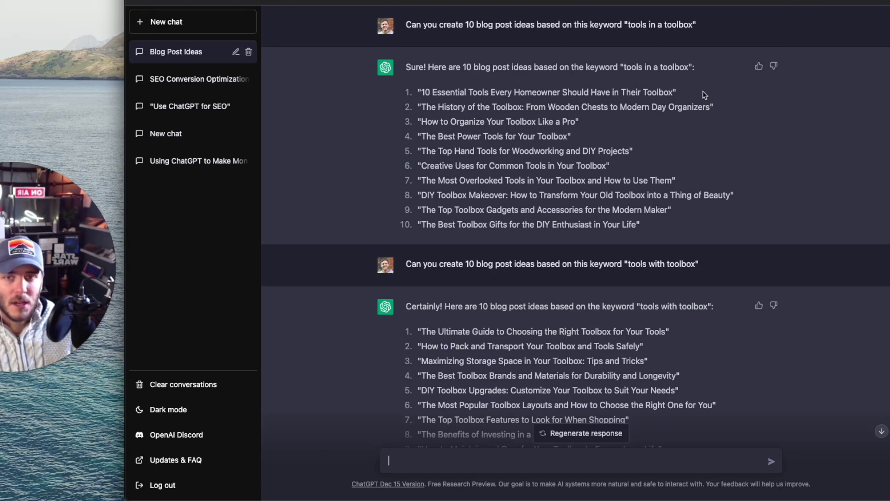
pyautogui.scroll(-3, 704, 95)
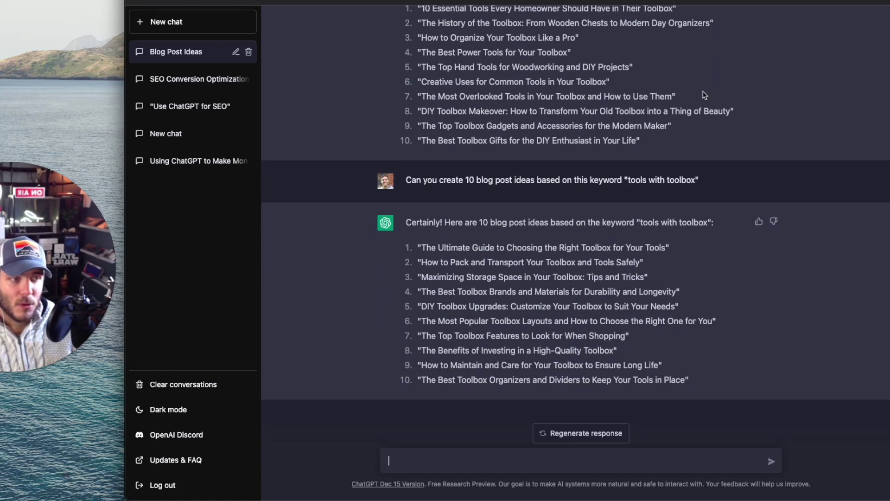
pyautogui.scroll(3, 704, 95)
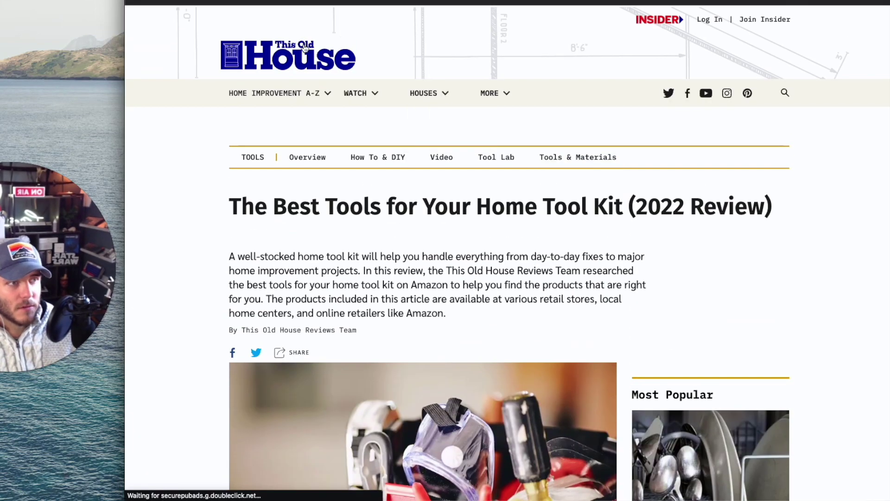
# Skim the This Old House home tool kit review for its numbered tool sections, images and Amazon links.
pyautogui.scroll(-10, 566, 232)
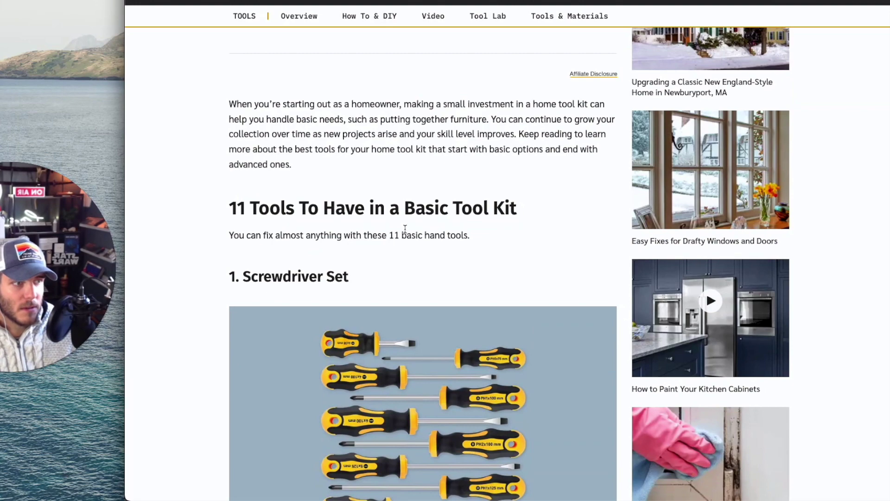
pyautogui.scroll(-20, 596, 224)
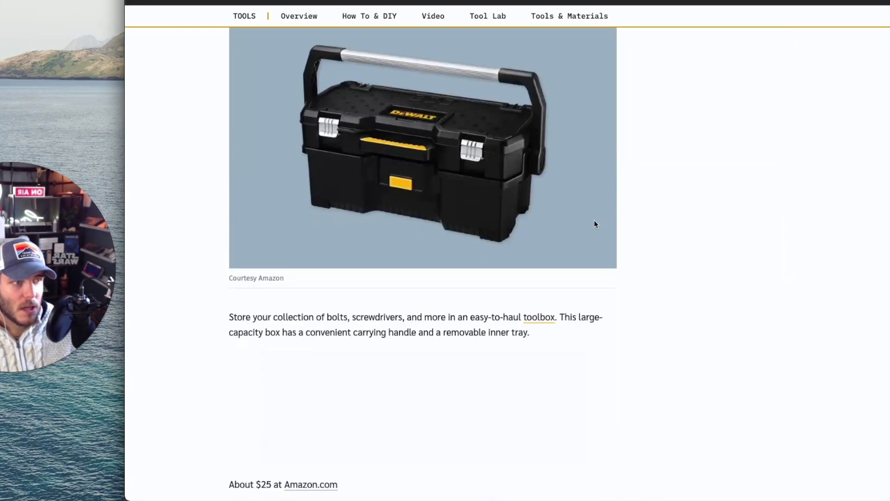
pyautogui.scroll(-20, 597, 225)
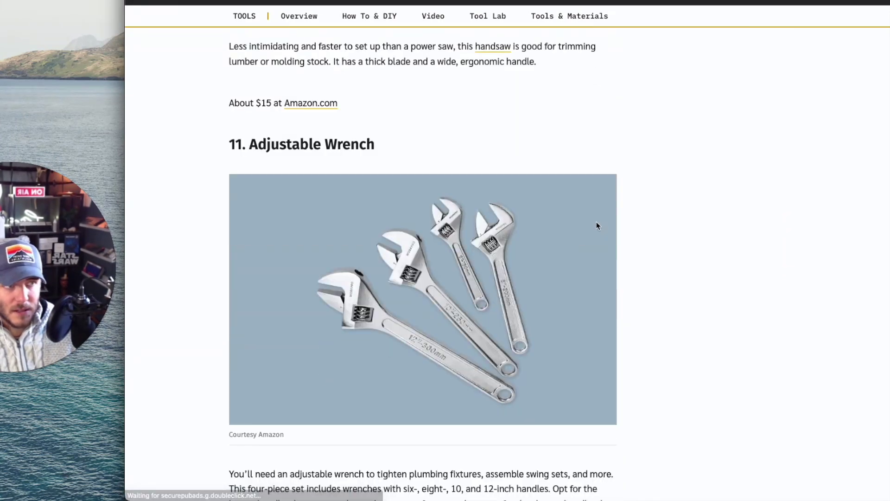
pyautogui.scroll(10, 597, 225)
pyautogui.scroll(-15, 597, 225)
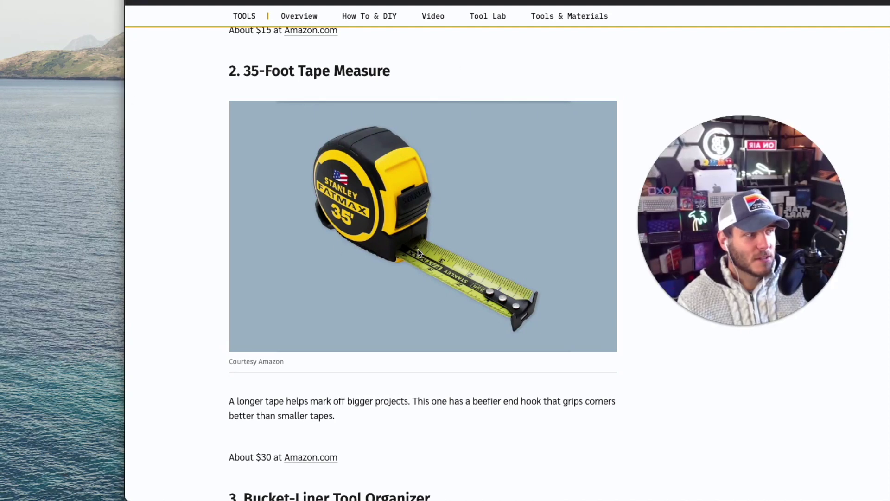
pyautogui.moveTo(756, 219); pyautogui.dragTo(739, 248)
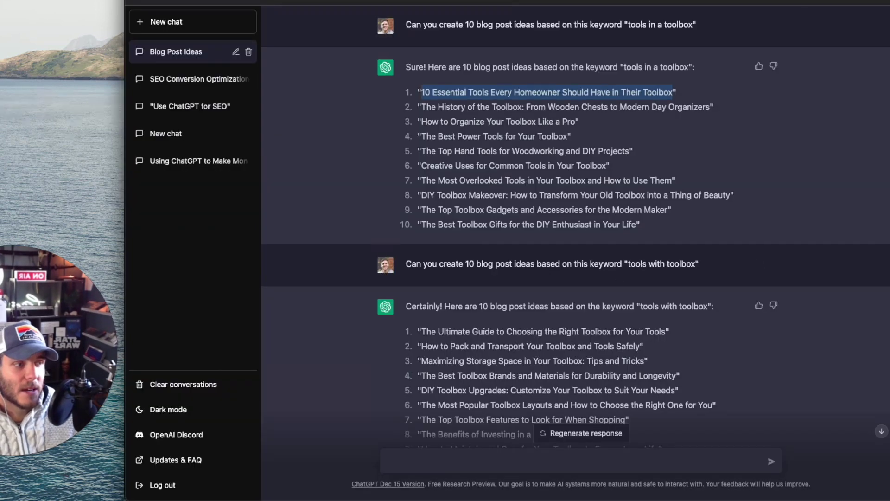
# Ask ChatGPT for titles and meta descriptions for each of the 10 blog post ideas.
pyautogui.scroll(-3, 575, 231)
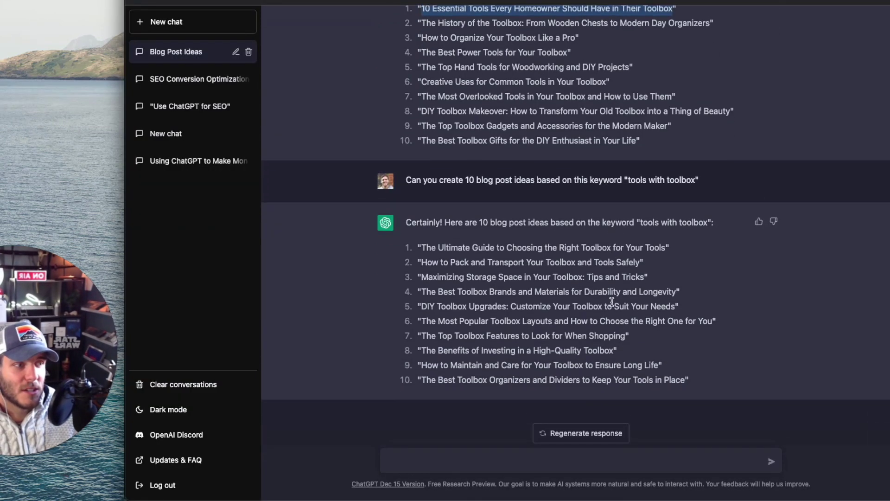
pyautogui.moveTo(42, 342); pyautogui.dragTo(257, 242)
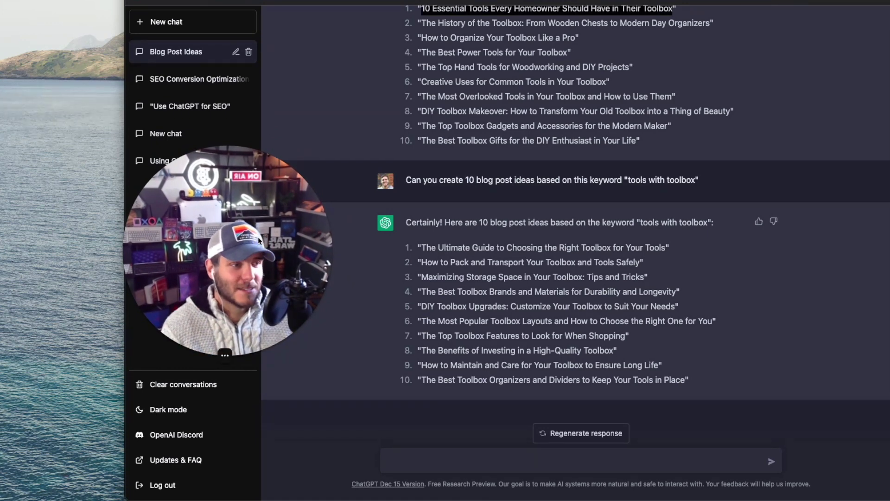
pyautogui.click(706, 470)
pyautogui.click(482, 462)
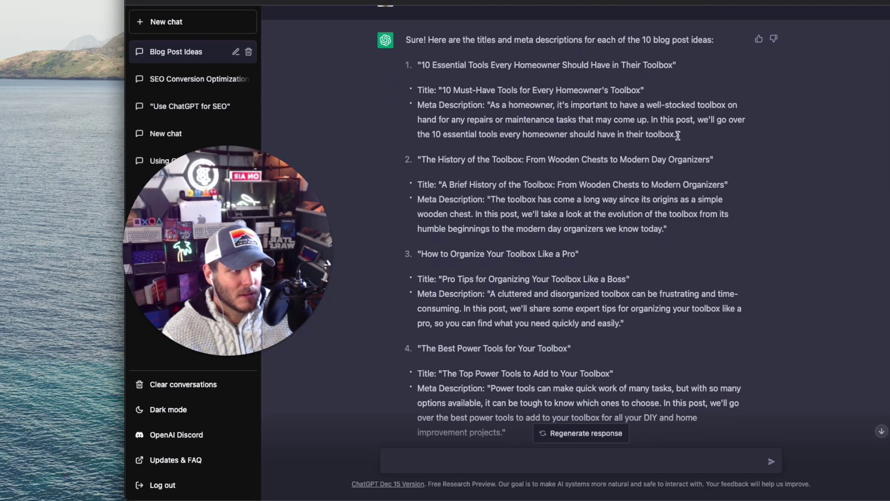
# Highlight the first idea's meta description for review and examine the image and alt text suggestions for the post ideas.
pyautogui.moveTo(680, 135); pyautogui.dragTo(417, 110)
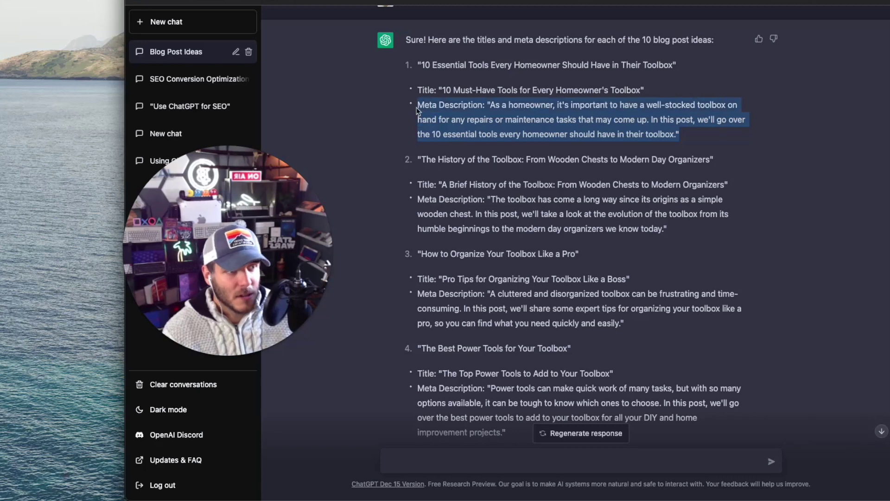
pyautogui.click(612, 116)
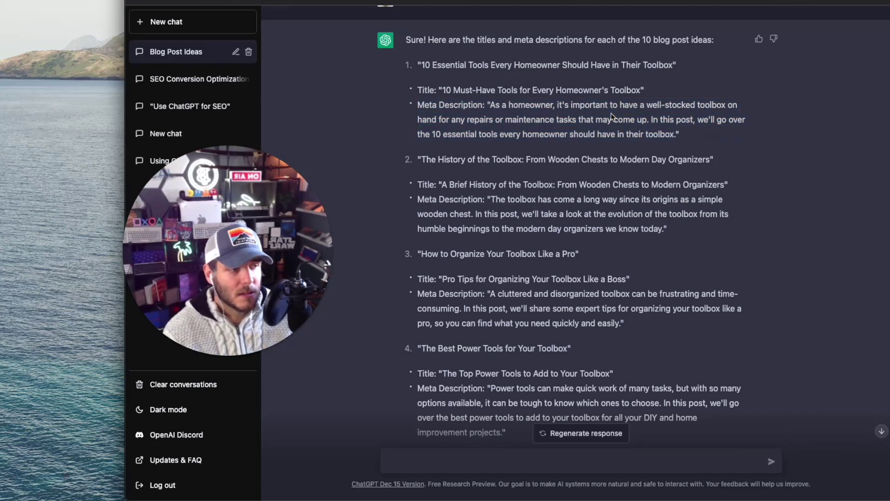
pyautogui.moveTo(681, 135); pyautogui.dragTo(412, 111)
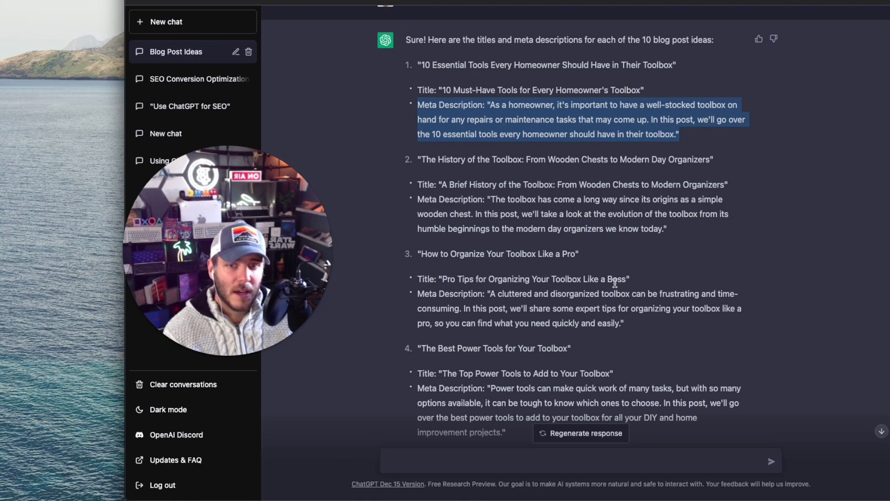
pyautogui.scroll(-10, 646, 382)
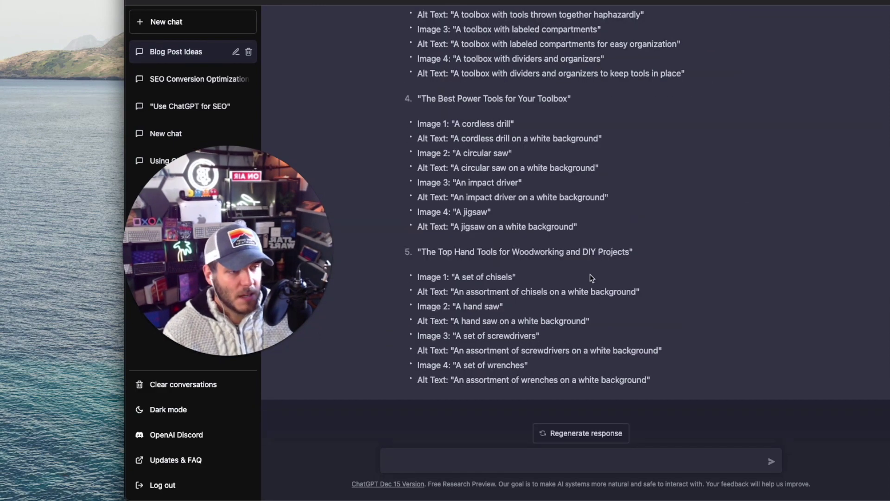
# Review the alt text options ChatGPT wrote for four images in each of the top five blog post ideas.
pyautogui.scroll(10, 552, 222)
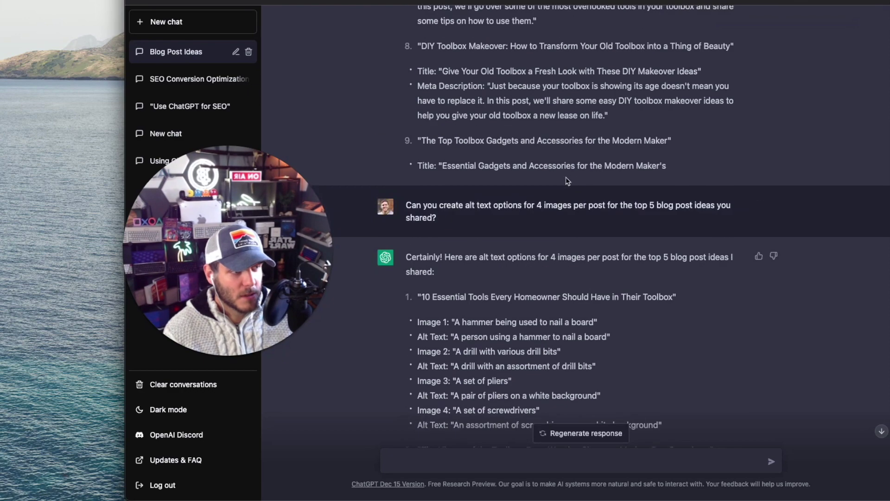
pyautogui.scroll(-8, 553, 218)
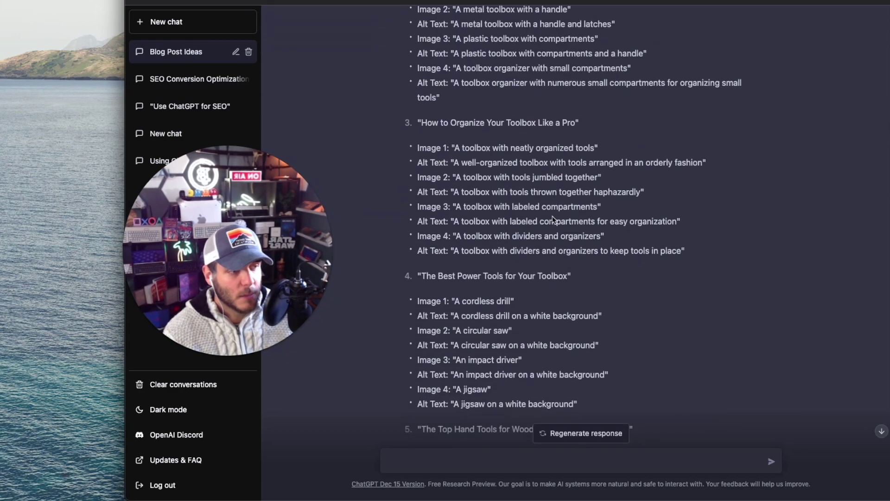
pyautogui.scroll(12, 552, 215)
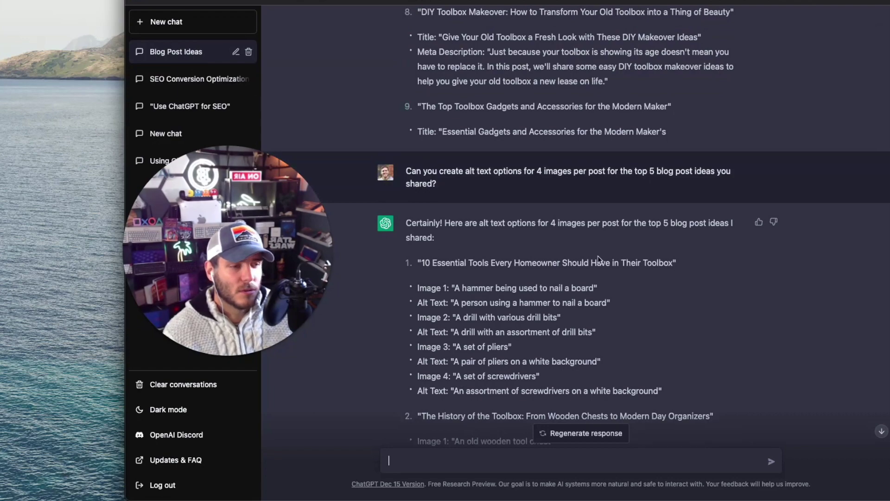
pyautogui.scroll(-5, 534, 246)
pyautogui.scroll(-8, 575, 296)
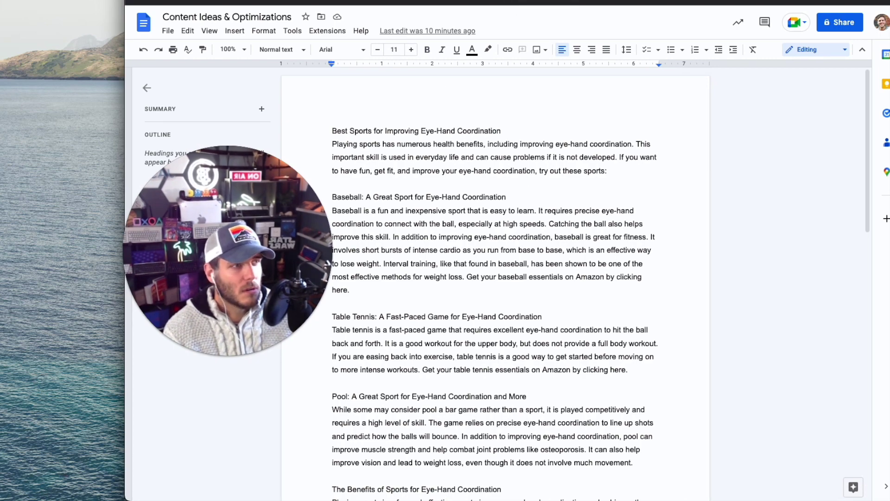
# Switch to the "Content Ideas & Optimizations" document and skim the rewritten eye-hand coordination sports article.
pyautogui.scroll(-5, 527, 302)
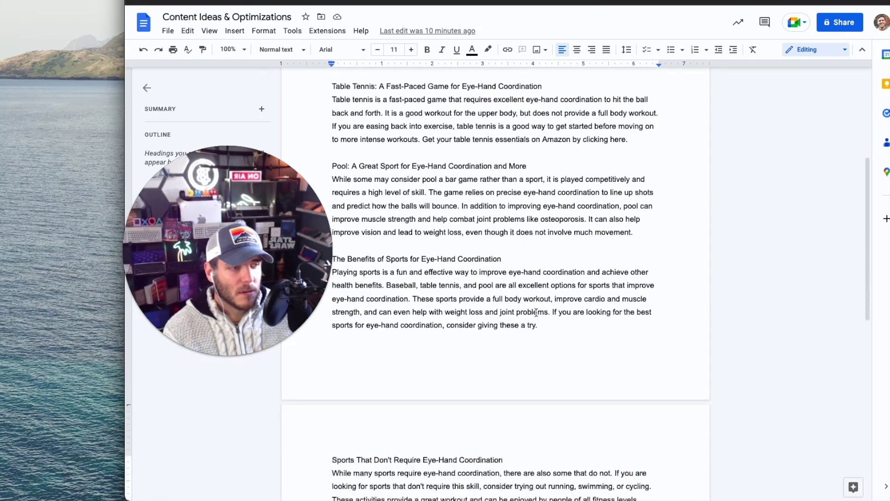
pyautogui.scroll(-4, 493, 318)
pyautogui.scroll(9, 453, 278)
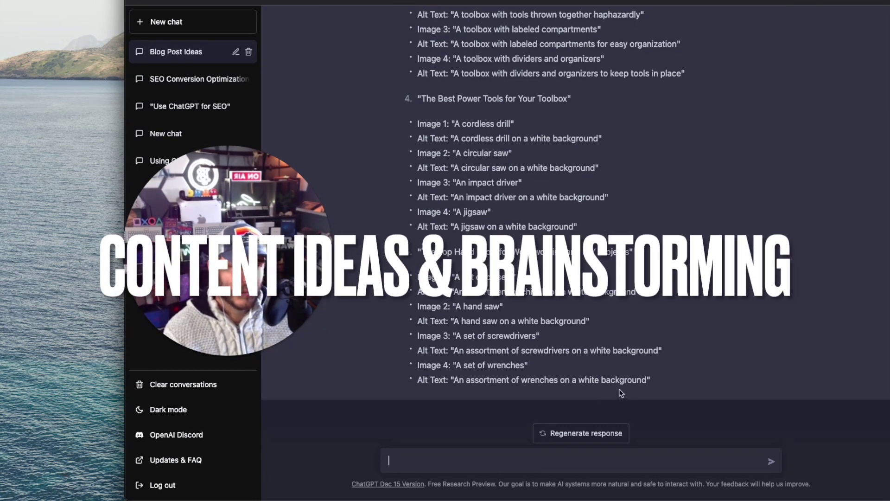
# Return to ChatGPT and review the toolbox blog post ideas, their titles and meta descriptions, and the alt text suggestions.
pyautogui.scroll(8, 560, 327)
pyautogui.scroll(15, 560, 327)
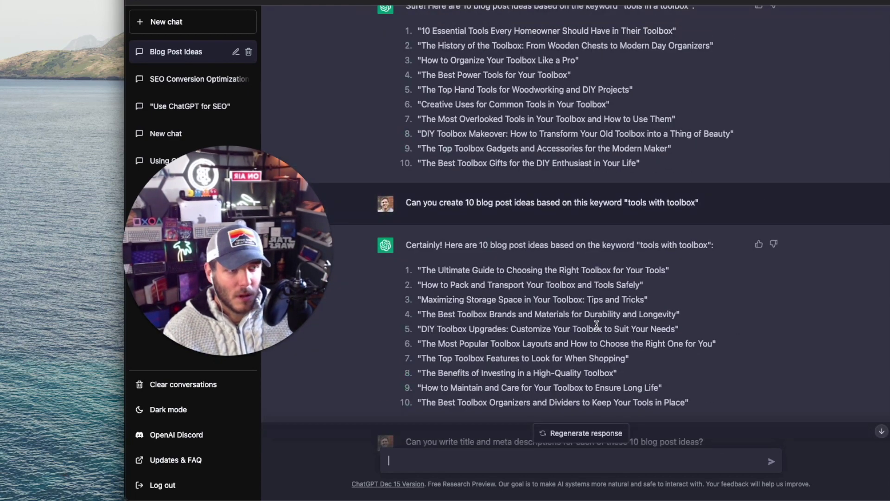
pyautogui.scroll(2, 596, 323)
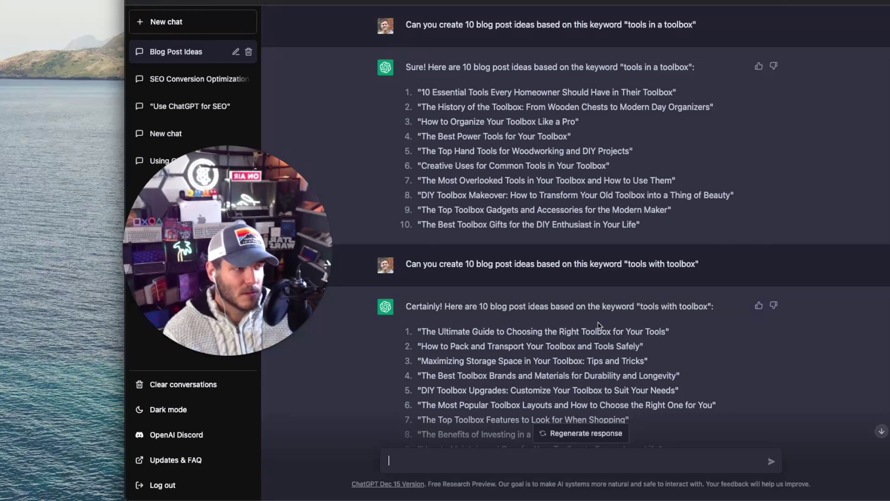
pyautogui.scroll(-15, 578, 278)
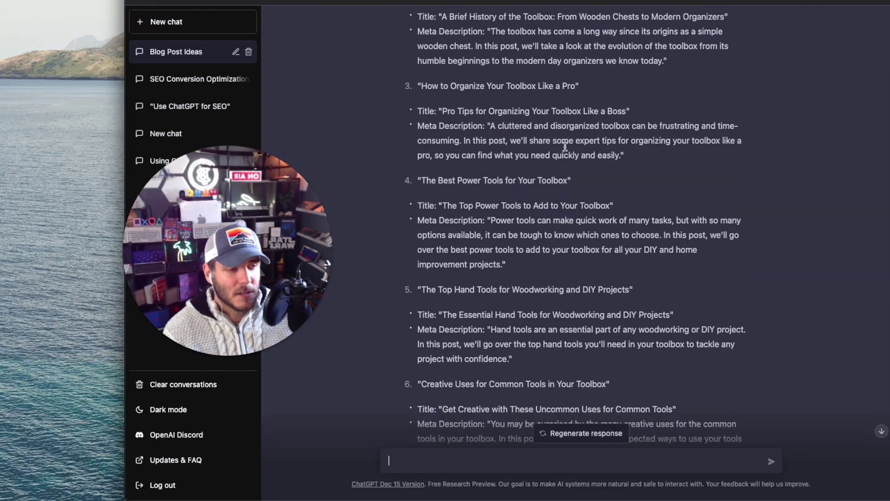
pyautogui.scroll(-3, 565, 149)
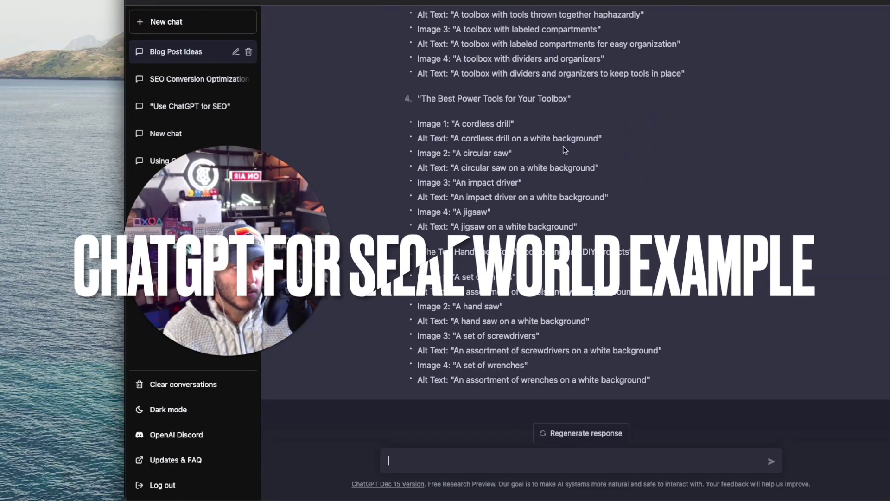
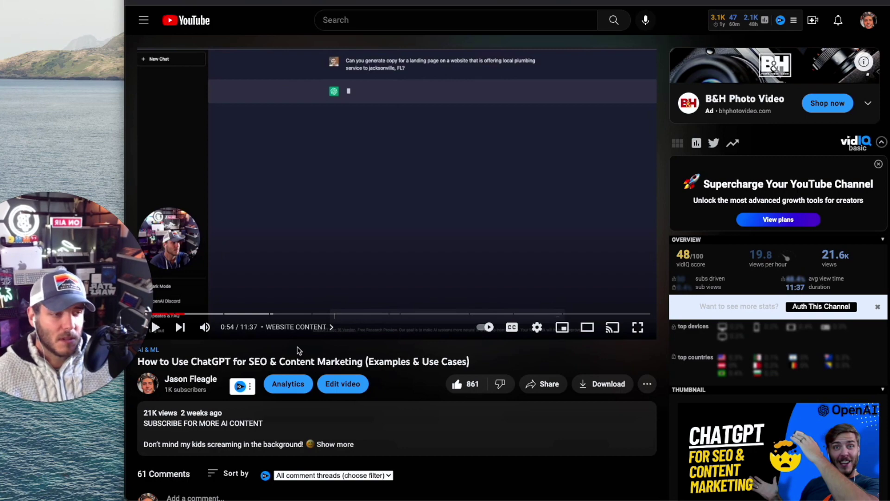
# Expand the description of the YouTube video on ChatGPT for SEO & Content Marketing and highlight its lists of SEO and content marketing uses.
pyautogui.scroll(-3, 410, 369)
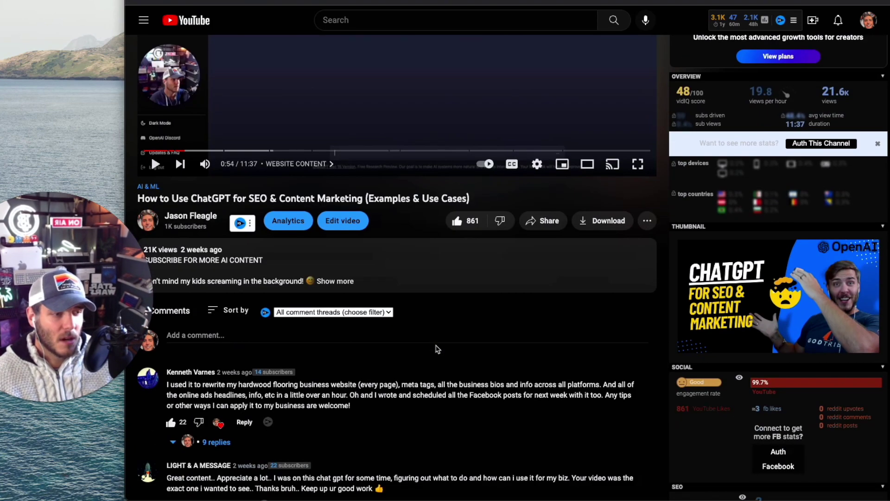
pyautogui.click(341, 280)
pyautogui.scroll(-1, 286, 283)
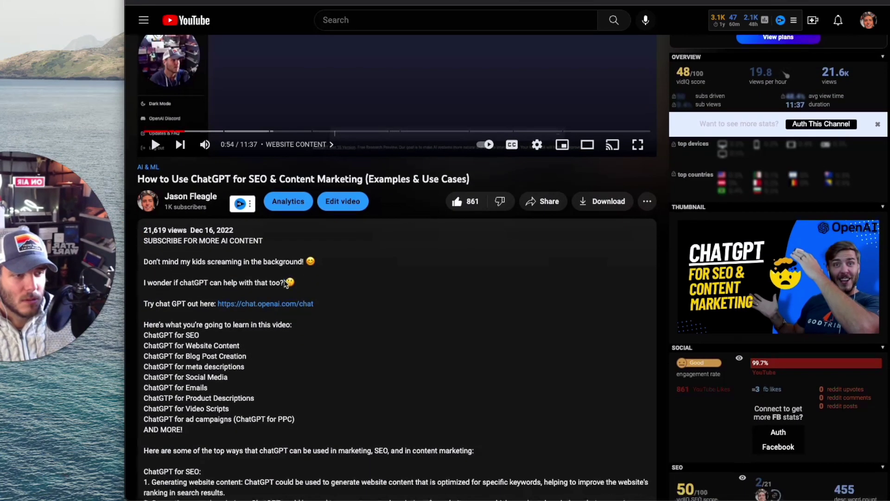
pyautogui.scroll(-4, 287, 288)
pyautogui.scroll(-8, 293, 306)
pyautogui.scroll(5, 293, 306)
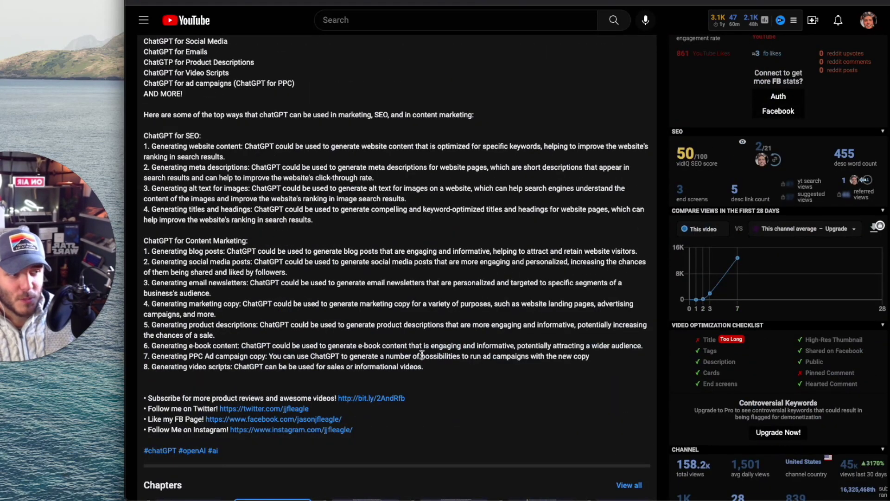
pyautogui.moveTo(433, 369); pyautogui.dragTo(275, 207)
pyautogui.scroll(4, 324, 199)
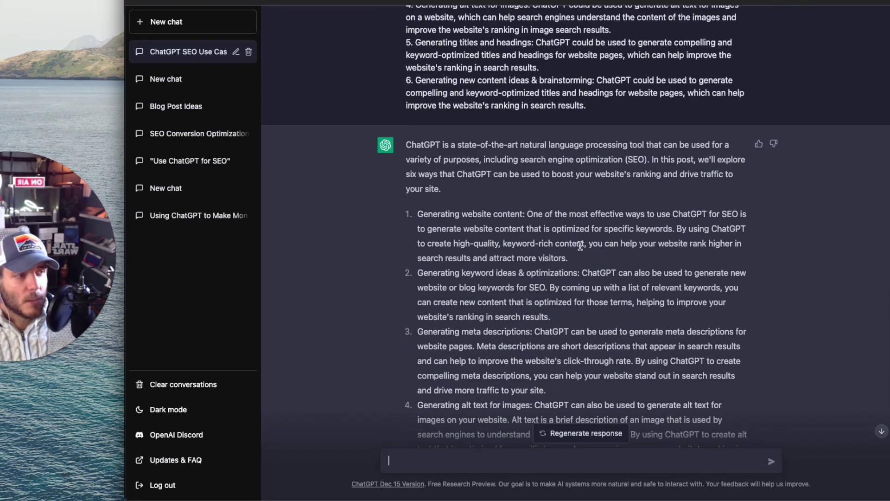
# Read ChatGPT's blog post on six ways to use it for SEO, highlighting the introduction and the website content point.
pyautogui.scroll(-6, 559, 211)
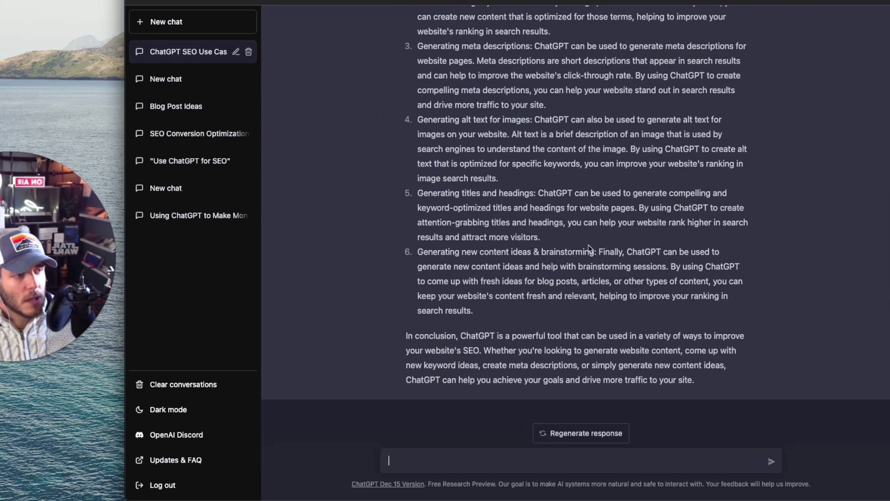
pyautogui.scroll(3, 590, 249)
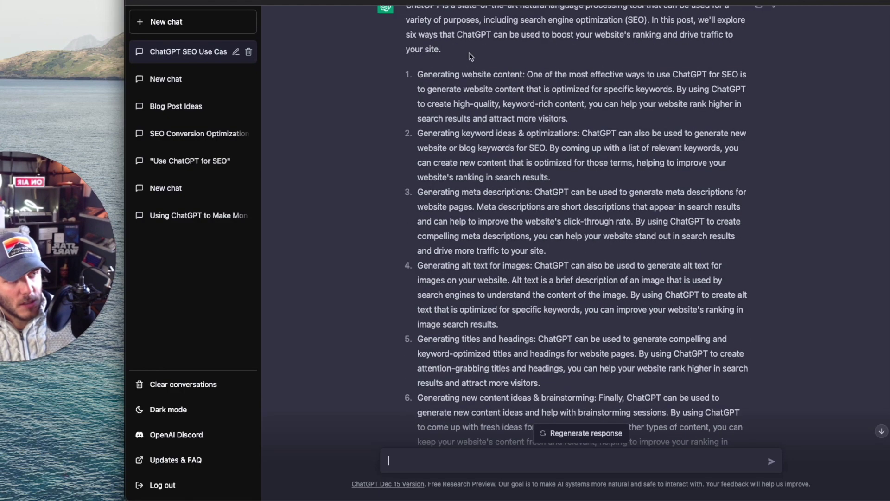
pyautogui.moveTo(585, 116); pyautogui.dragTo(396, 47)
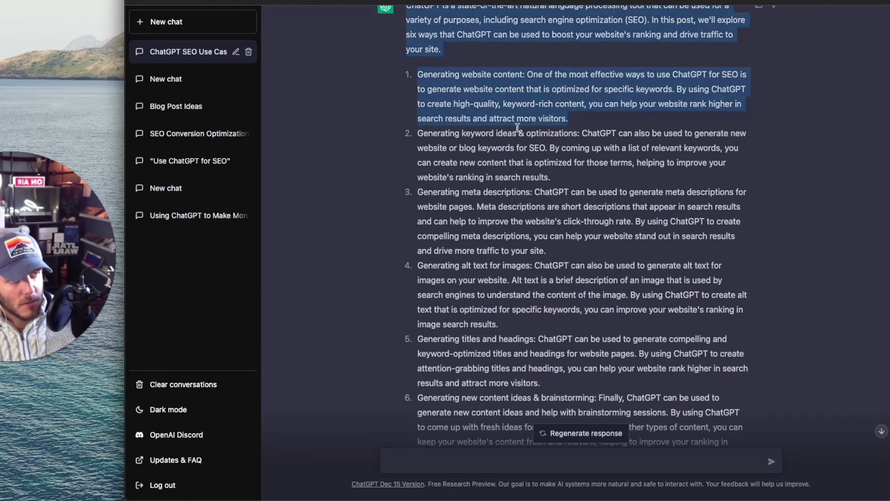
pyautogui.click(515, 124)
pyautogui.scroll(-3, 515, 123)
# Skim the SEO and content marketing lists in the "ChatGPT for SEO & Content Marketing" document and compare them with the YouTube video page.
pyautogui.press('super+Tab')
pyautogui.scroll(7, 547, 267)
pyautogui.scroll(-15, 510, 195)
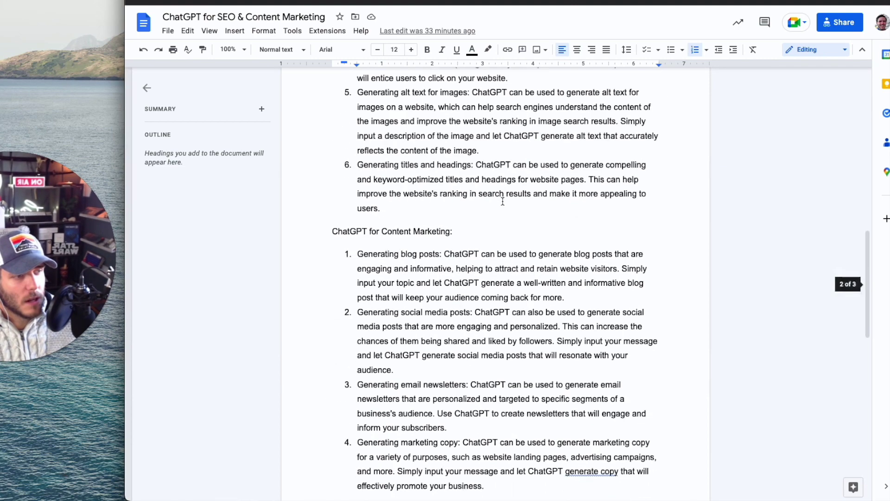
pyautogui.scroll(15, 505, 201)
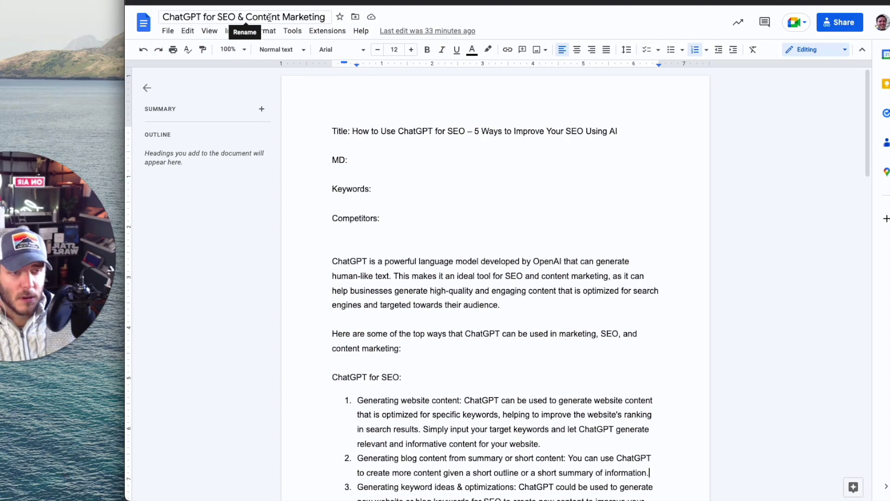
pyautogui.press('super+Tab')
pyautogui.scroll(5, 524, 179)
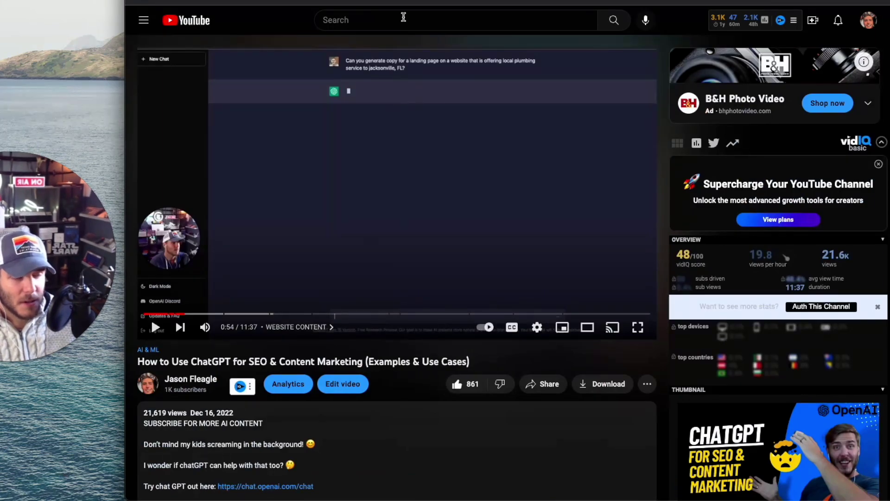
# Return to the "ChatGPT for SEO & Content Marketing" document and review its opening section, highlighting the introductory paragraph about ChatGPT.
pyautogui.press('super+Tab')
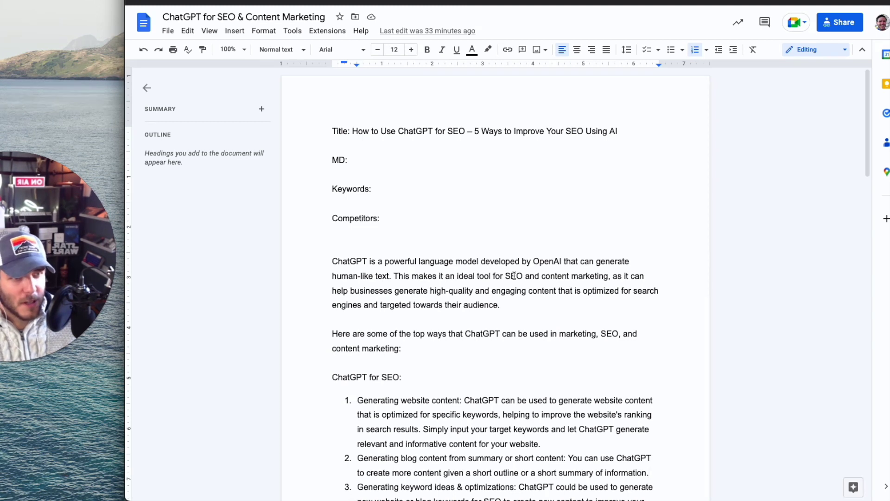
pyautogui.scroll(-4, 513, 277)
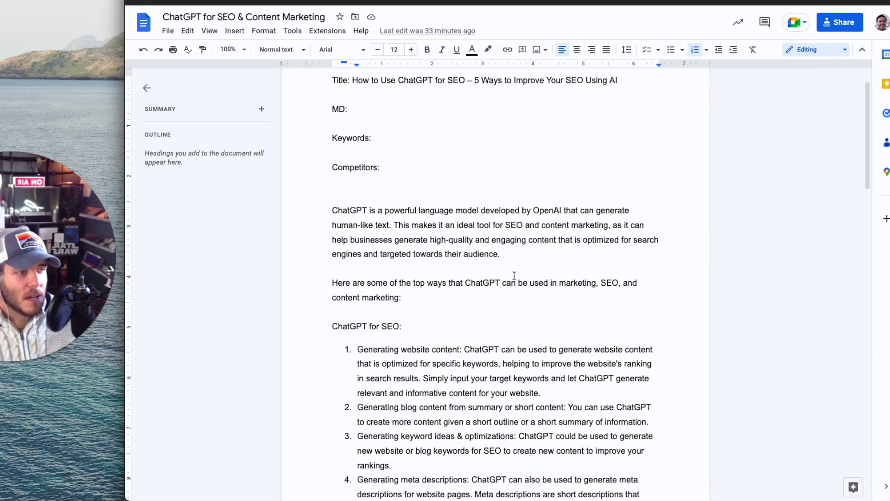
pyautogui.scroll(4, 509, 273)
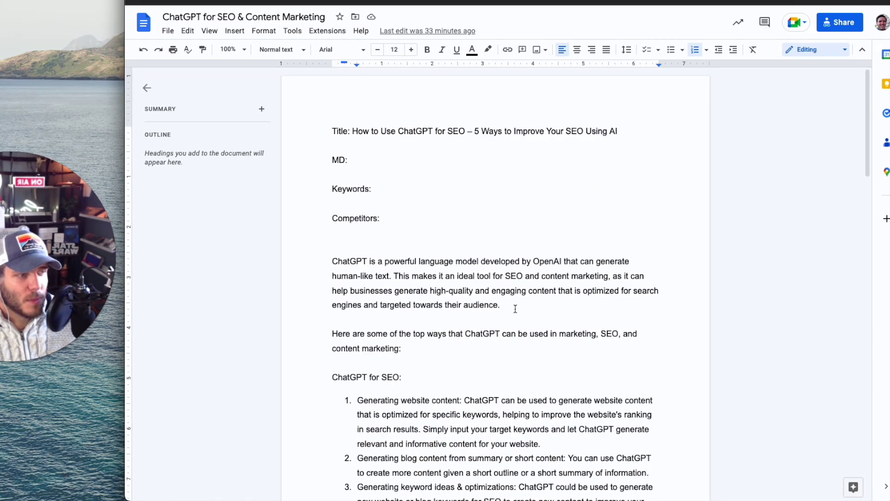
pyautogui.moveTo(509, 305); pyautogui.dragTo(332, 261)
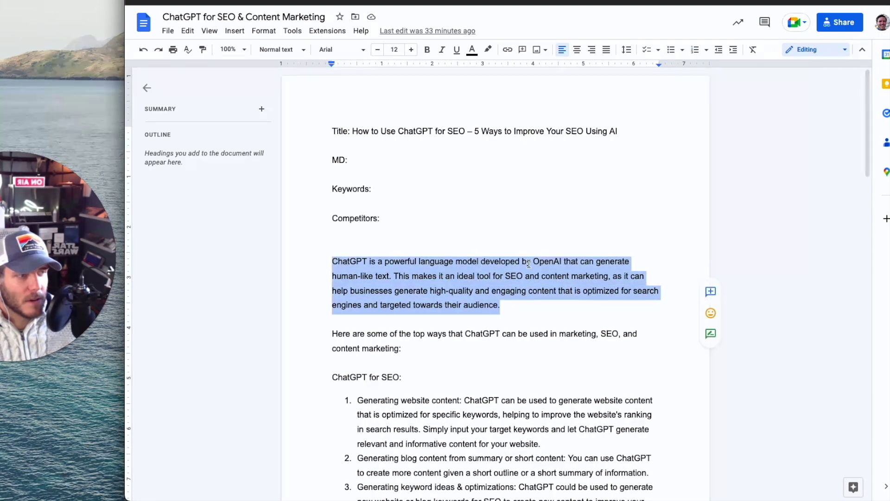
pyautogui.scroll(-3, 471, 263)
pyautogui.click(373, 141)
pyautogui.scroll(4, 373, 141)
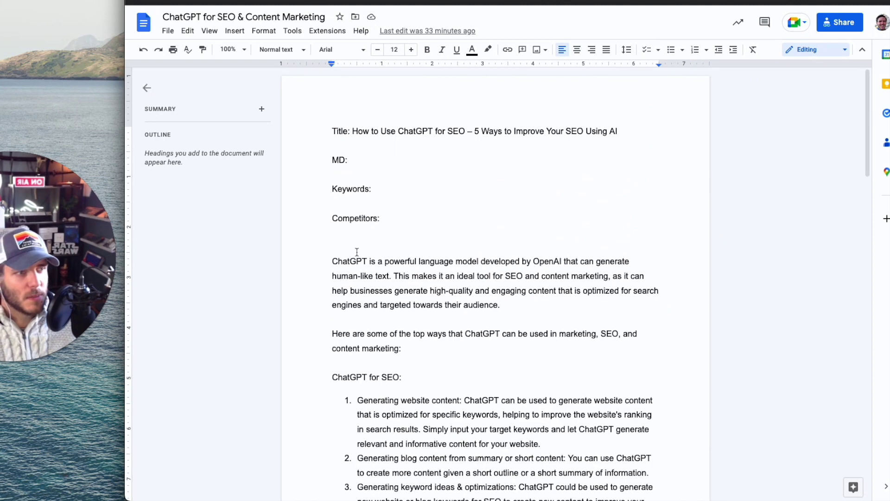
# Add the line "What is chatGPT?" above the introductory paragraph and format it as a heading.
pyautogui.click(356, 248)
pyautogui.press('Return')
pyautogui.write('What is c')
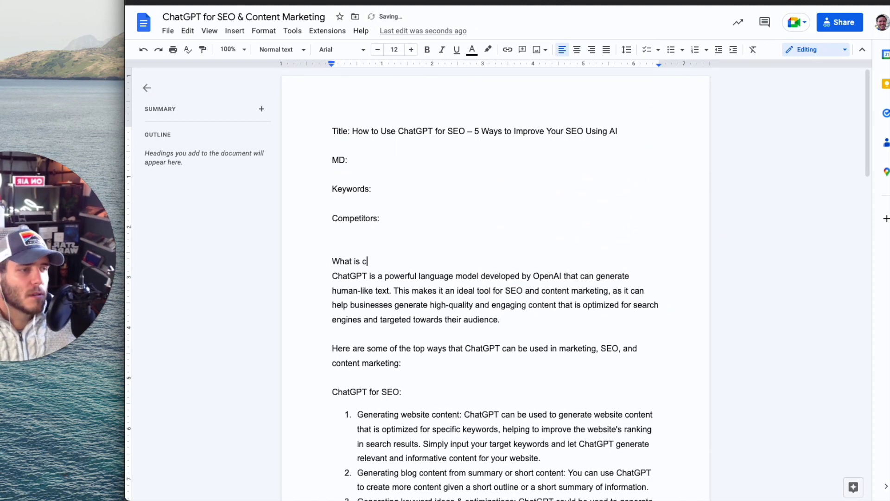
pyautogui.write('hatGPT')
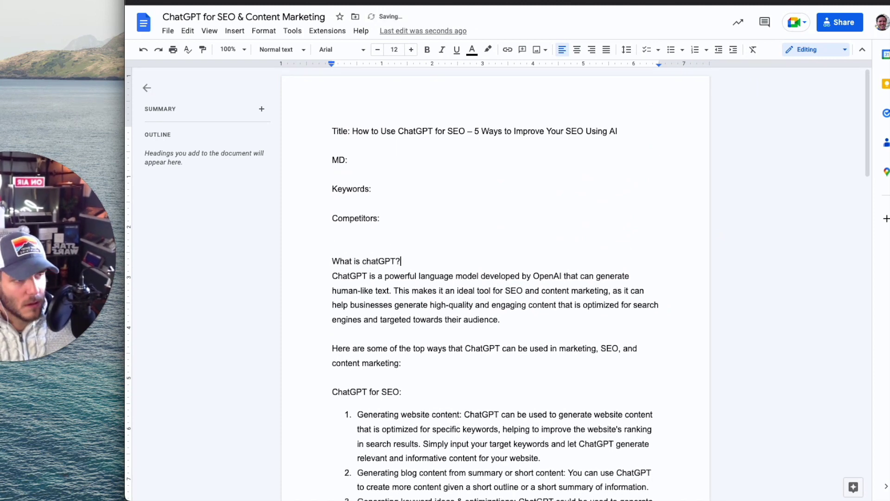
pyautogui.write('?')
pyautogui.hotkey('shift', 'Home')
pyautogui.click(298, 50)
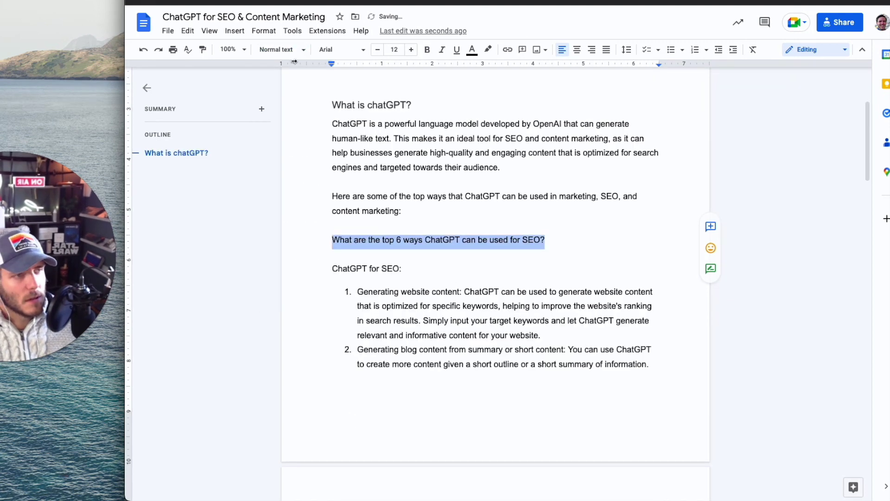
# Format the line "What are the top 6 ways ChatGPT can be used for SEO?" as a heading.
pyautogui.click(294, 51)
pyautogui.click(310, 272)
pyautogui.scroll(4, 352, 179)
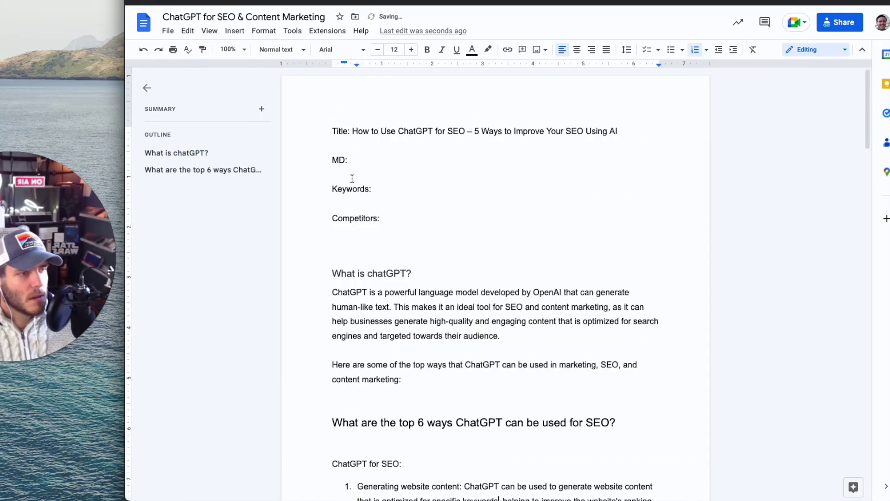
# Put the article title on its own line below "Title:", change it to "6 Ways", and ask ChatGPT for 4 more title options based on it.
pyautogui.click(355, 131)
pyautogui.press('Return')
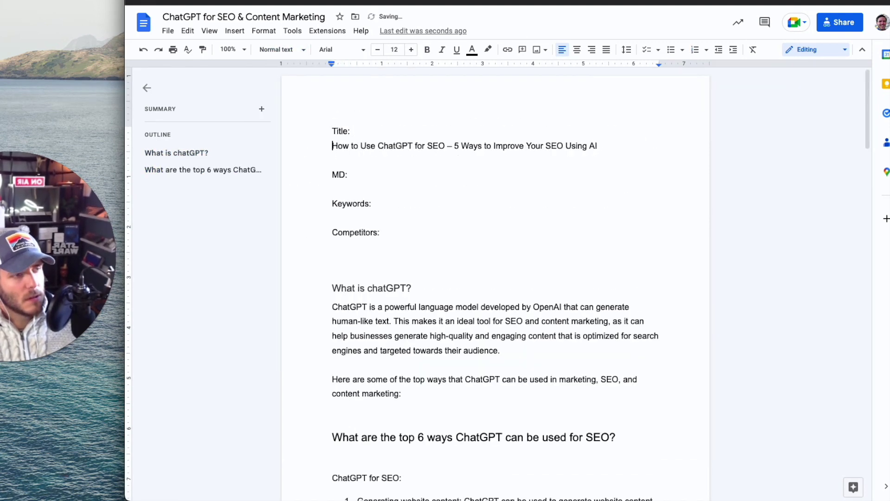
pyautogui.tripleClick(452, 147)
pyautogui.hotkey('ctrl', 'Tab')
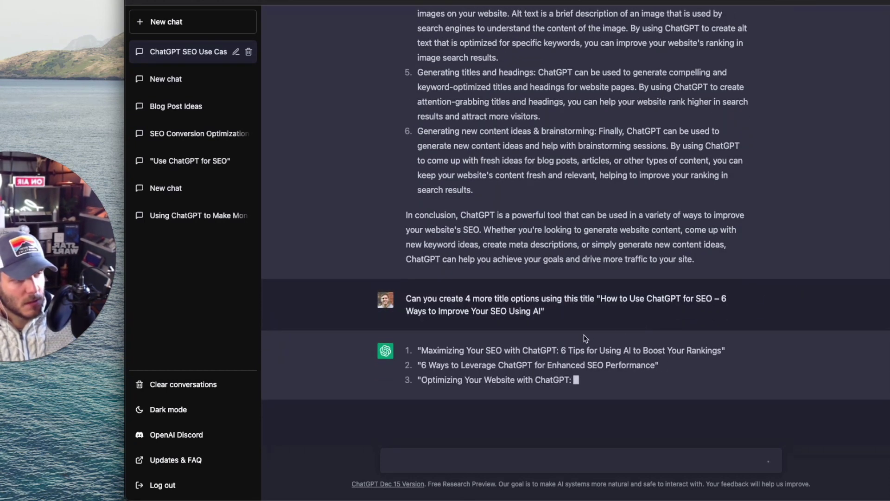
# Copy ChatGPT's four title options into the document directly below the current article title.
pyautogui.moveTo(458, 380); pyautogui.dragTo(417, 321)
pyautogui.hotkey('ctrl', 'c')
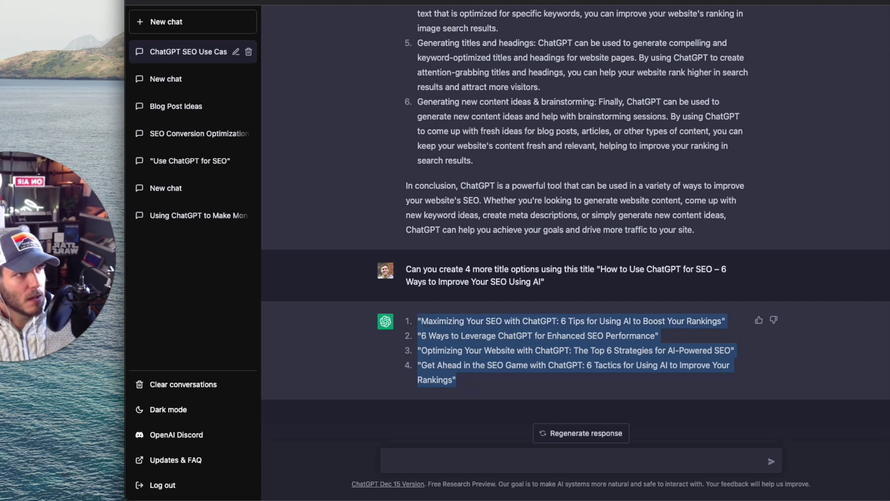
pyautogui.click(548, 1)
pyautogui.click(618, 158)
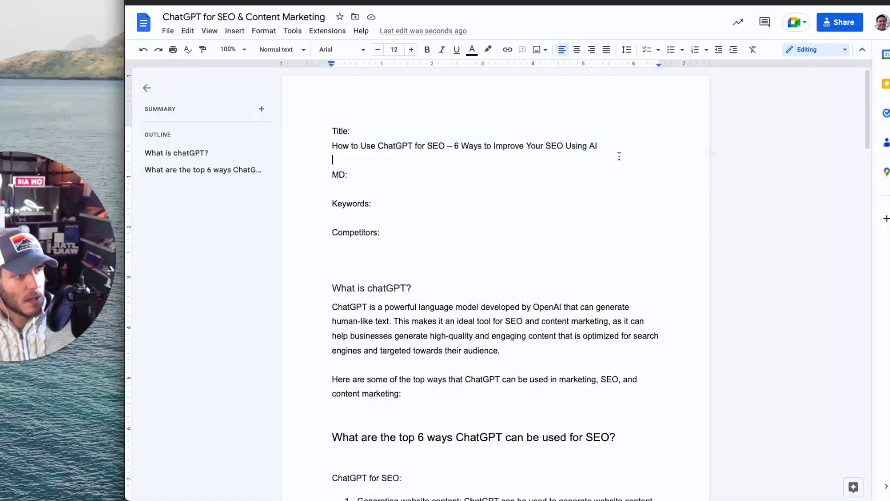
pyautogui.hotkey('ctrl', 'v')
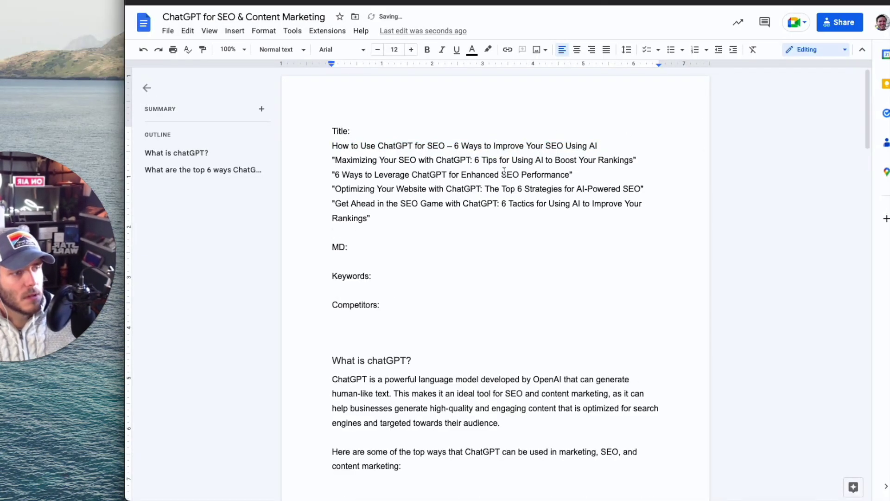
# Add an empty line below "MD:" and ask ChatGPT to write 4 meta description options using those titles as examples.
pyautogui.click(384, 248)
pyautogui.press('Return')
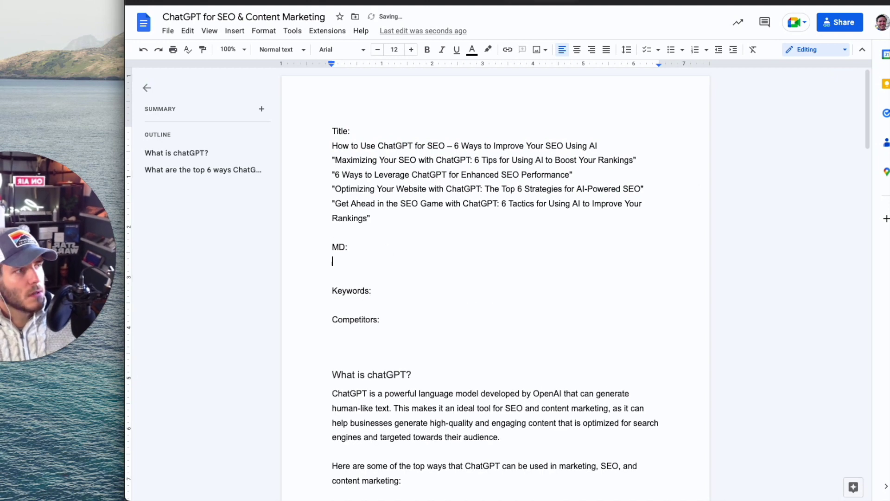
pyautogui.hotkey('ctrl', 'shift', 'Tab')
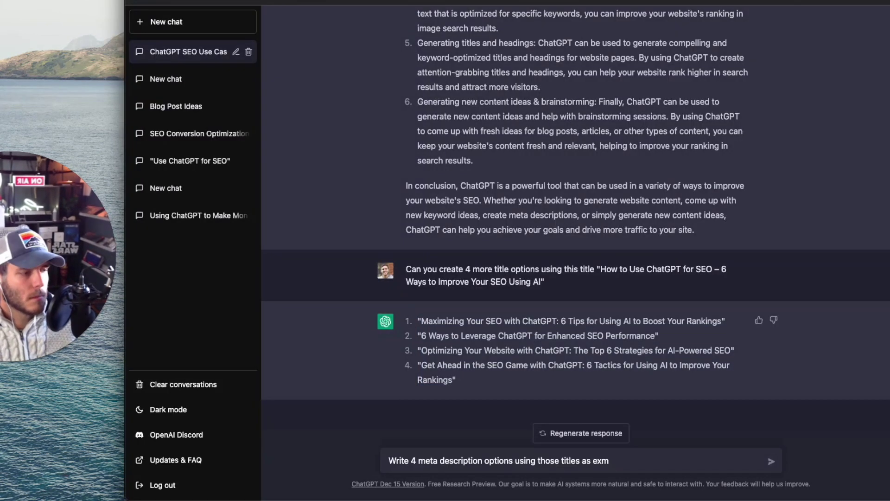
pyautogui.write('ples')
pyautogui.press('Return')
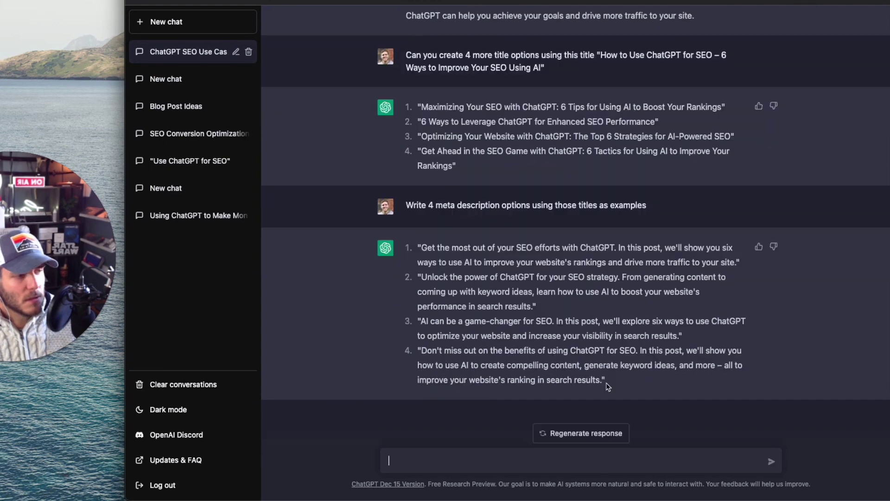
# Copy ChatGPT's four meta description options into the document below "MD:".
pyautogui.moveTo(606, 383); pyautogui.dragTo(394, 247)
pyautogui.press('super+c')
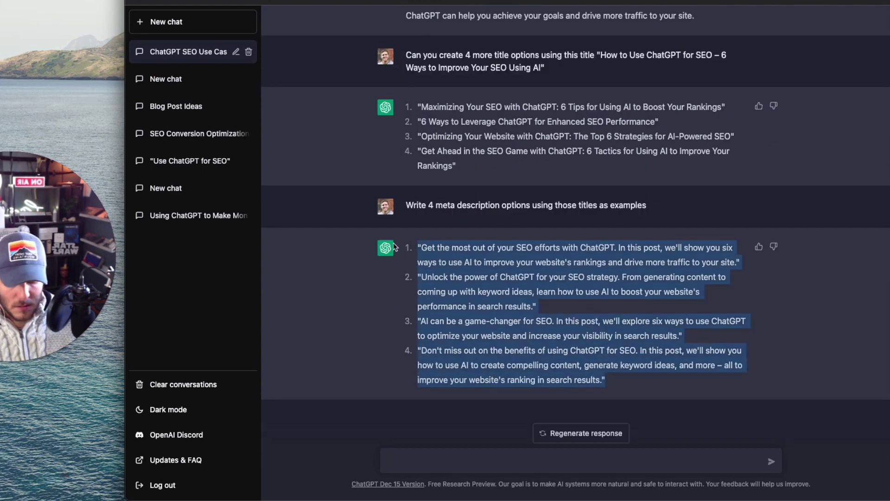
pyautogui.press('super+Tab')
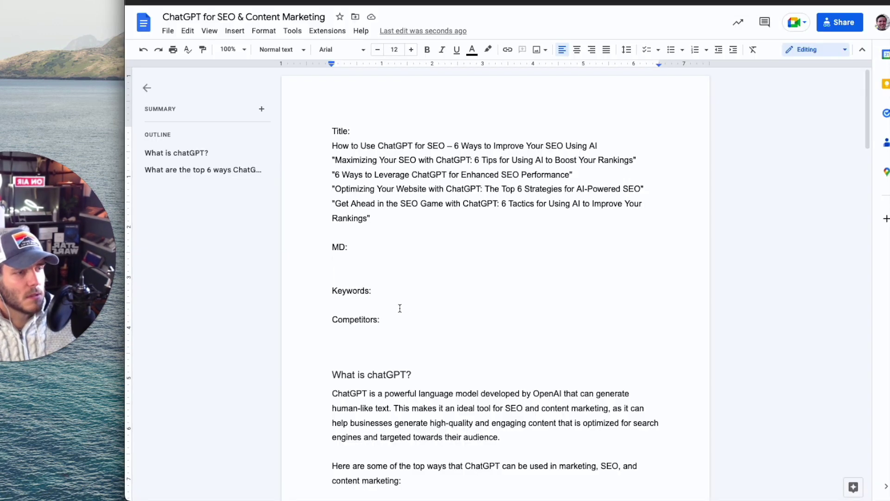
pyautogui.press('super+v')
# Add an empty line below "Keywords:" and ask ChatGPT for a list of 10 keywords based on the title and meta descriptions it shared.
pyautogui.scroll(-3, 520, 310)
pyautogui.click(391, 363)
pyautogui.press('Return')
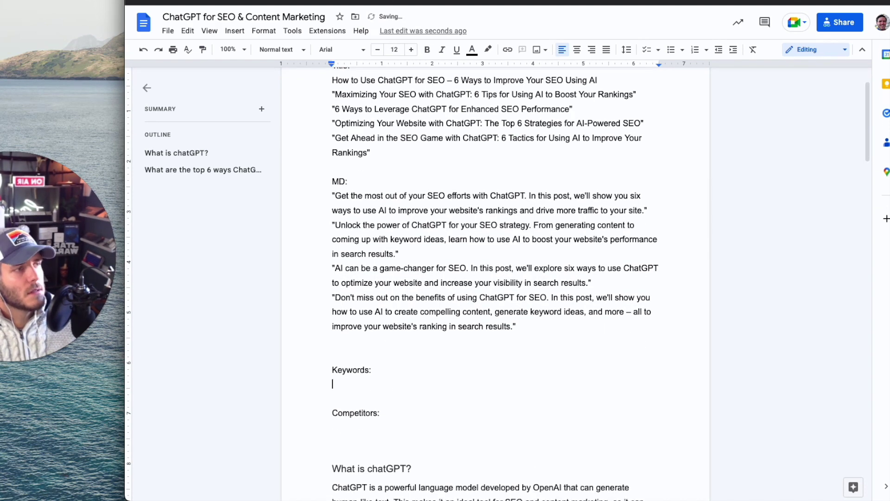
pyautogui.press('super+Tab')
pyautogui.click(457, 461)
pyautogui.write('Can you generate a list of 10 keywords based on the title and meta descriptions you shared?')
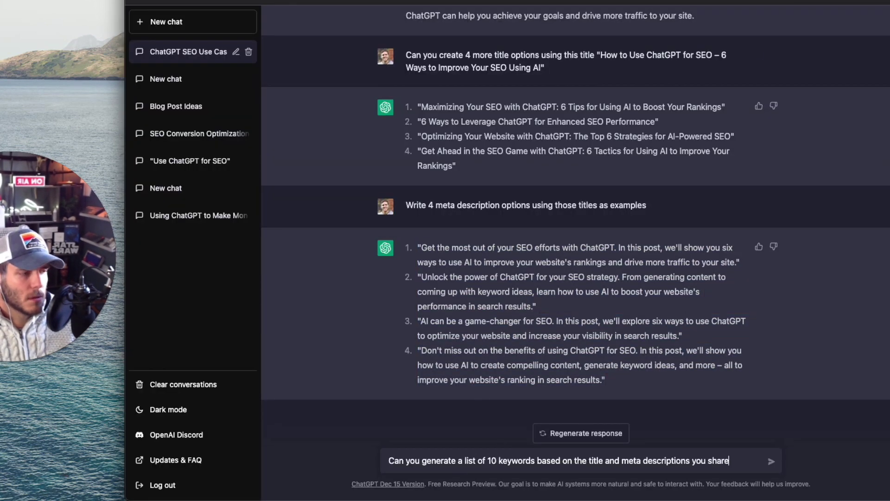
pyautogui.press('Return')
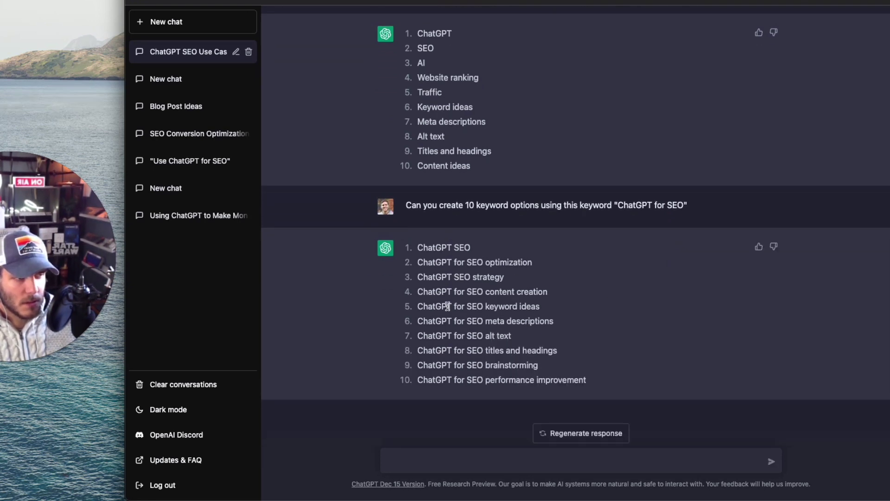
# Copy ChatGPT's ten keyword options based on "ChatGPT for SEO" into the document below "Keywords:".
pyautogui.moveTo(593, 385); pyautogui.dragTo(417, 253)
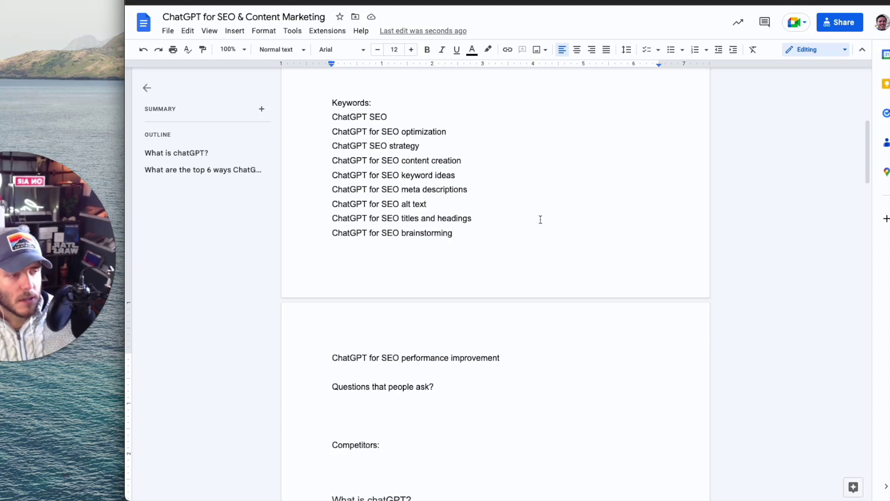
# Search Google for "how to use ChatGPT for SEO" and expand the related question "What are the 3 types of SEO optimizations?".
pyautogui.press('super+t')
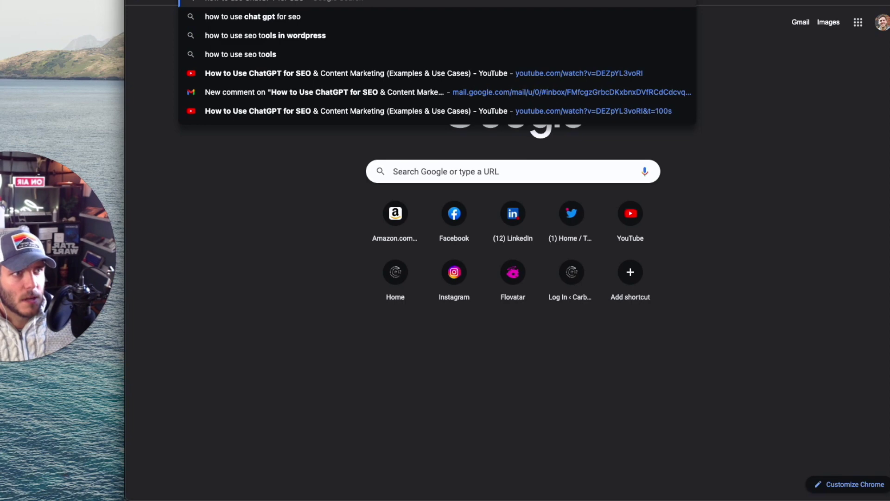
pyautogui.press('Return')
pyautogui.scroll(-1, 309, 301)
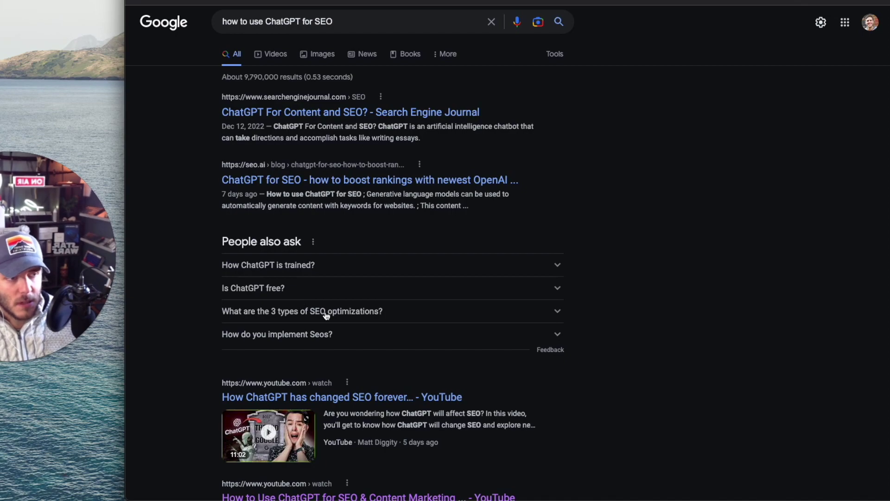
pyautogui.click(547, 315)
pyautogui.scroll(-10, 529, 297)
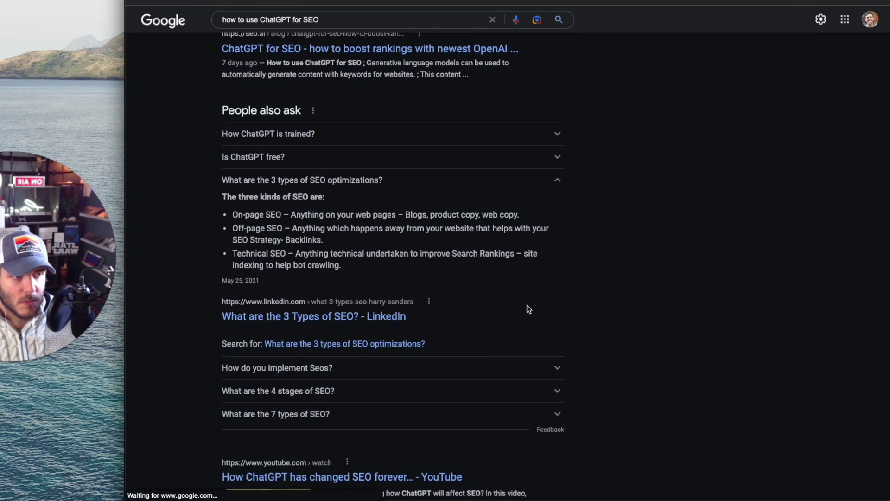
pyautogui.scroll(15, 584, 211)
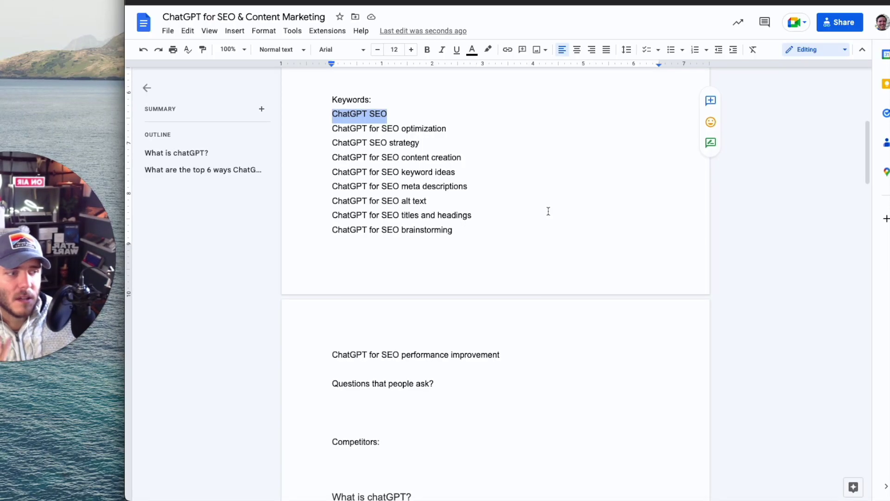
# Turn the first SEO list item's title into a Heading 3 above the item, reading "Generating SEO Website Content Using ChatGPT".
pyautogui.scroll(-4, 548, 209)
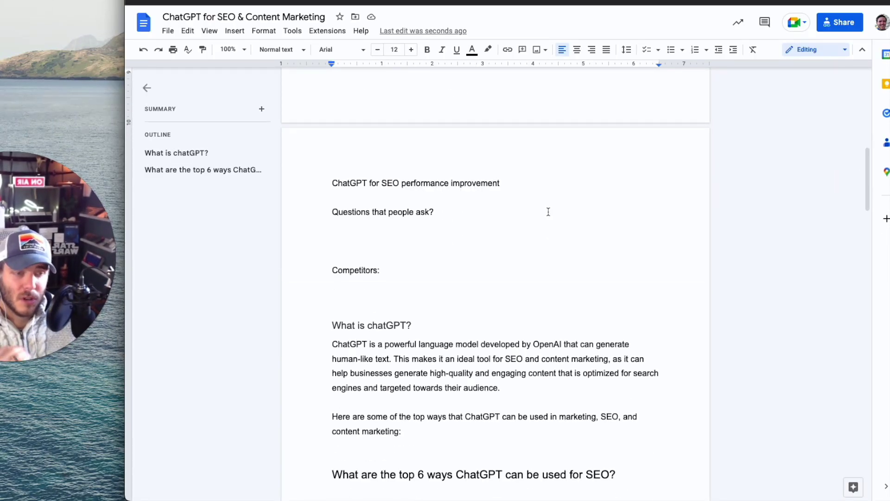
pyautogui.scroll(-5, 547, 210)
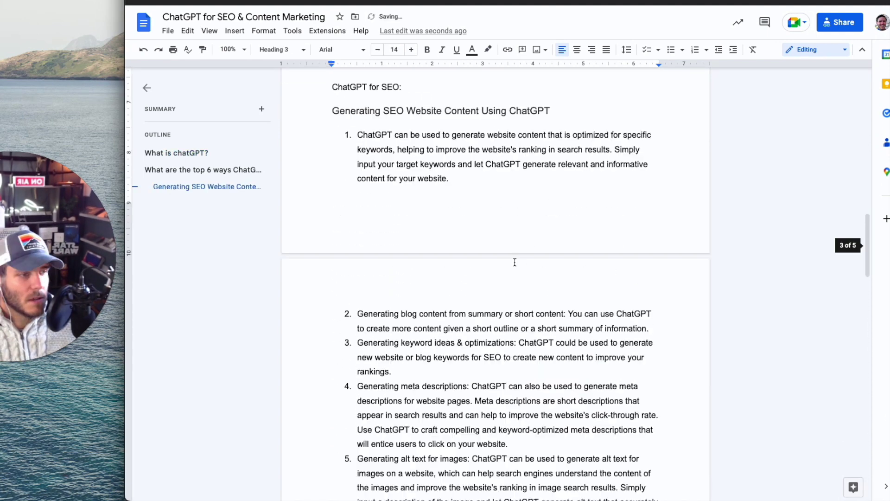
pyautogui.scroll(5, 513, 260)
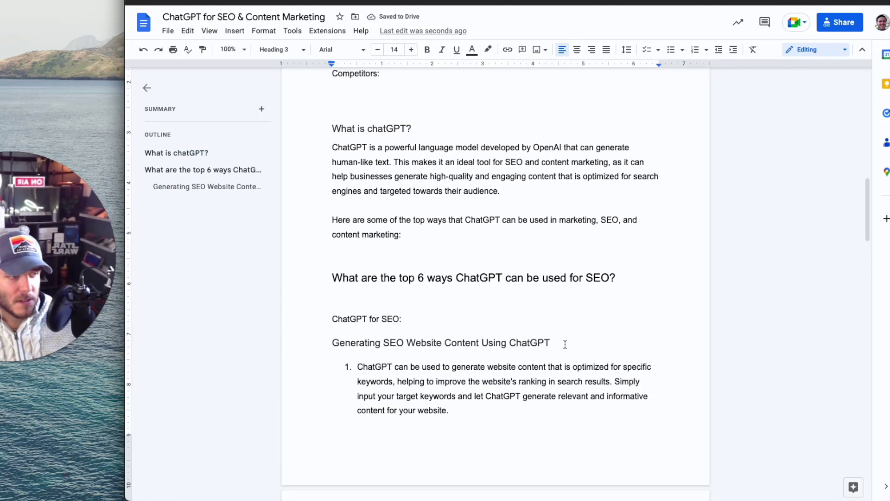
# Review the "Generating SEO Website Content Using ChatGPT" heading and the numbered SEO uses below it that could become subheadings.
pyautogui.moveTo(565, 344); pyautogui.dragTo(319, 350)
pyautogui.scroll(-5, 561, 328)
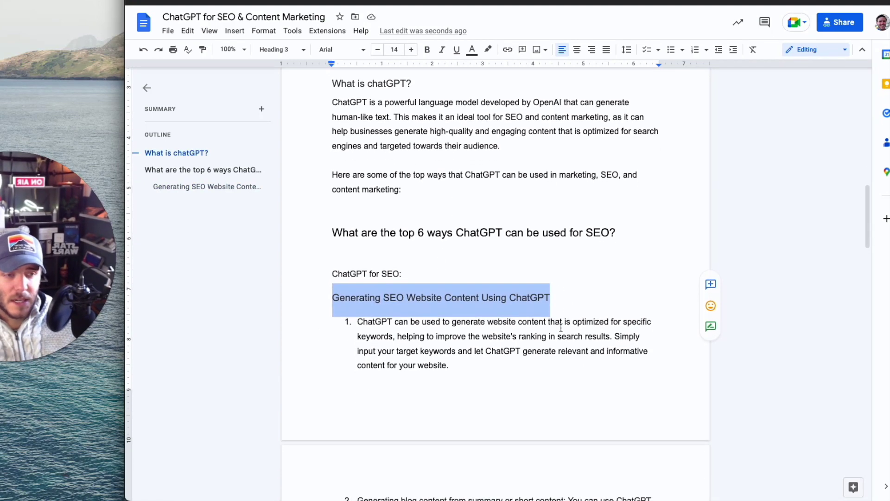
pyautogui.scroll(-6, 560, 327)
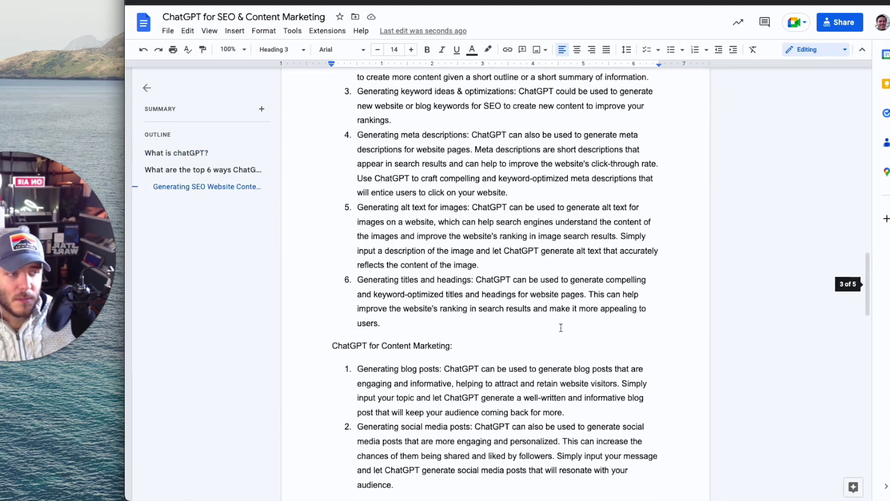
pyautogui.scroll(4, 561, 328)
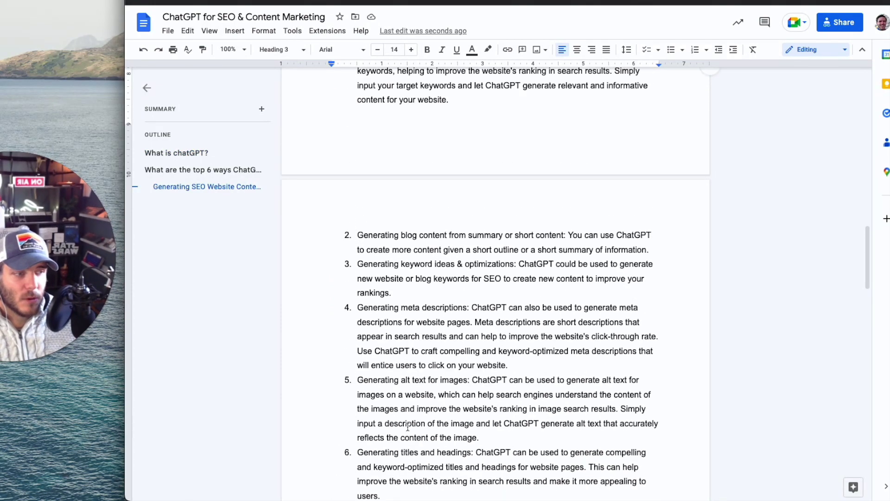
pyautogui.scroll(-2, 407, 426)
pyautogui.moveTo(406, 411); pyautogui.dragTo(360, 212)
pyautogui.scroll(4, 355, 361)
pyautogui.scroll(2, 359, 213)
pyautogui.click(425, 185)
pyautogui.scroll(6, 450, 243)
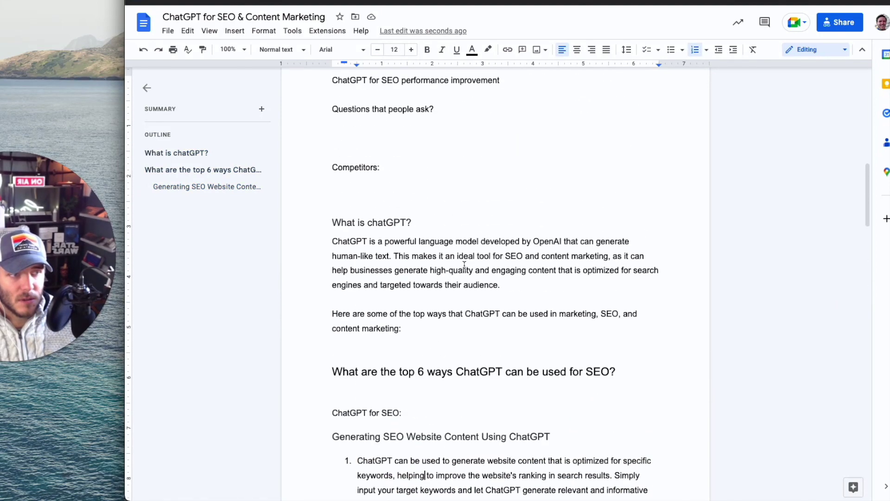
# Examine the keyword list, the item on keyword ideas and optimizations, and the article's closing paragraph.
pyautogui.scroll(10, 463, 268)
pyautogui.scroll(-10, 445, 317)
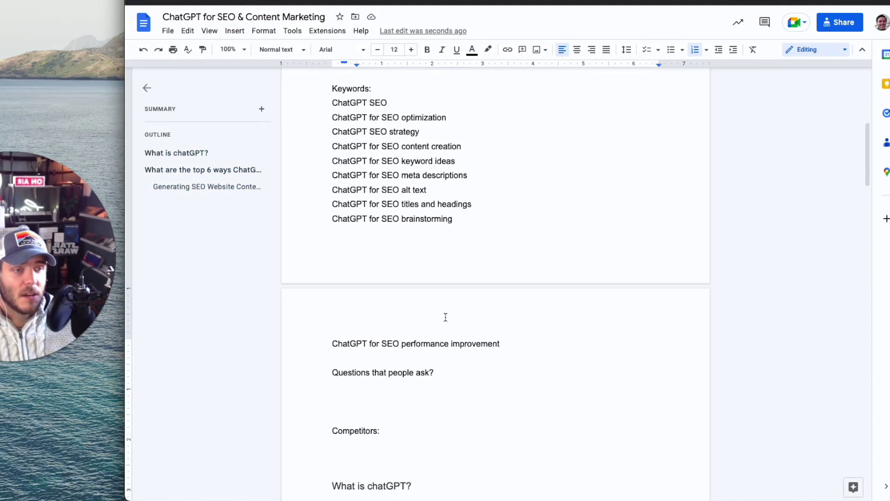
pyautogui.scroll(-6, 445, 317)
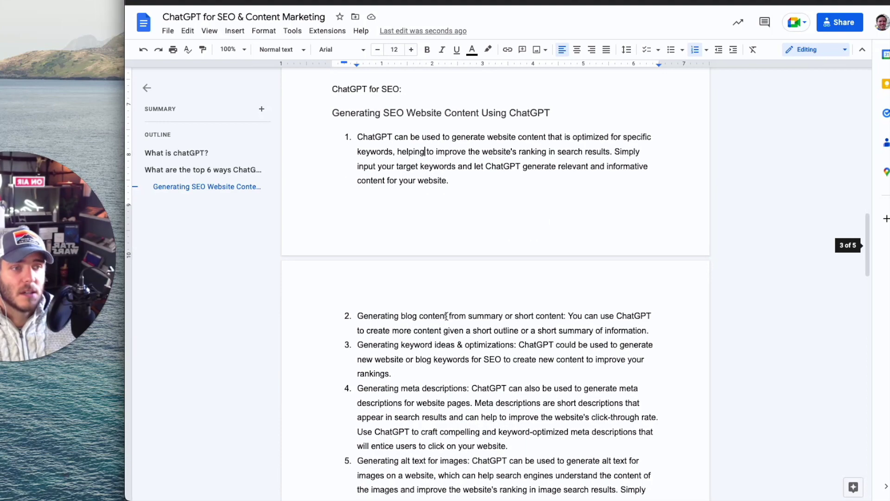
pyautogui.moveTo(468, 373); pyautogui.dragTo(355, 343)
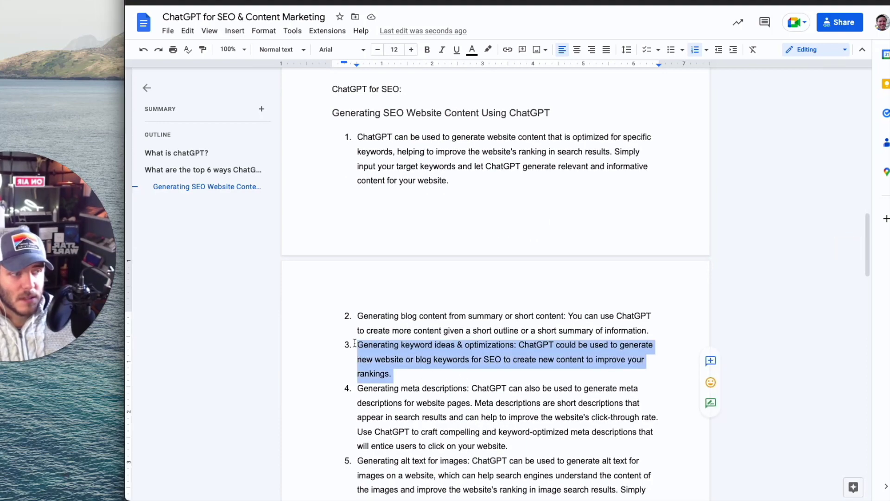
pyautogui.scroll(2, 466, 376)
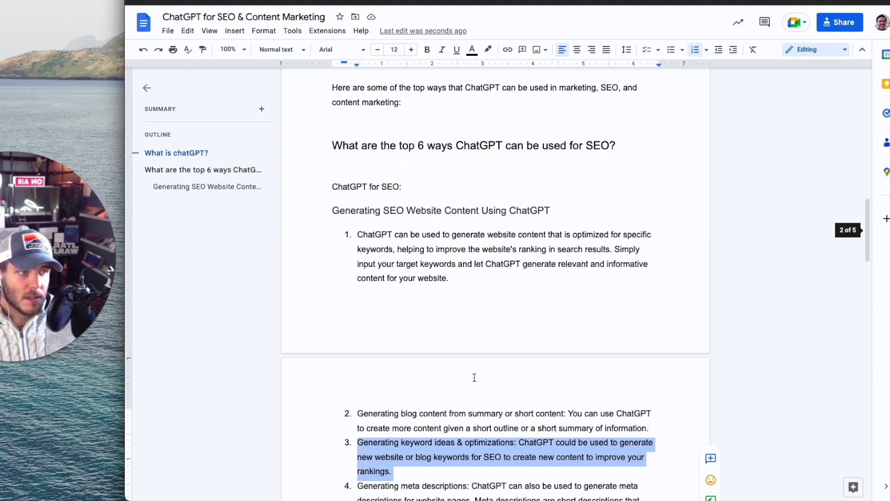
pyautogui.scroll(-12, 474, 377)
pyautogui.scroll(-10, 473, 375)
pyautogui.scroll(3, 441, 371)
pyautogui.moveTo(441, 371); pyautogui.dragTo(311, 345)
pyautogui.scroll(2, 364, 328)
pyautogui.scroll(3, 347, 314)
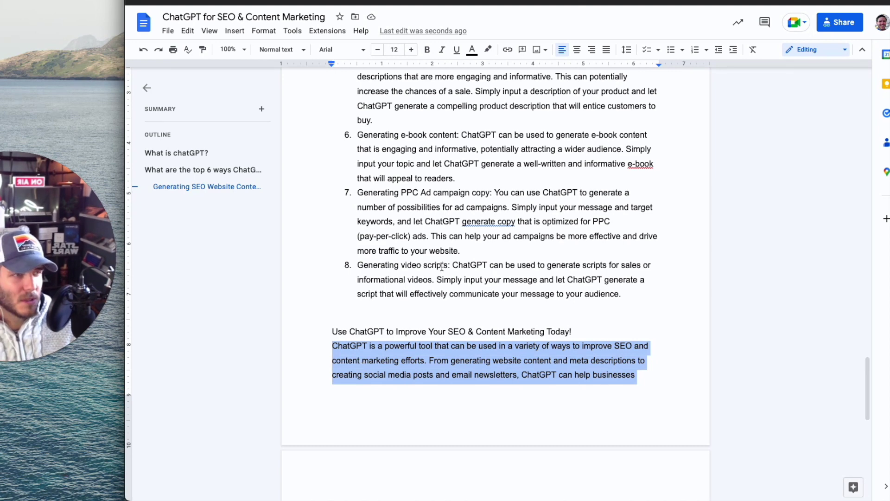
pyautogui.click(363, 366)
pyautogui.scroll(20, 363, 366)
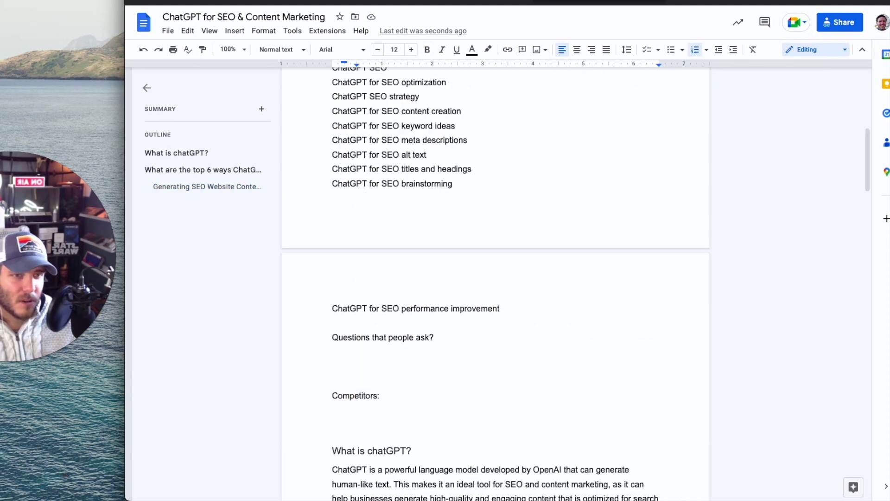
# Return to the ChatGPT conversation containing the "ChatGPT for SEO" keyword options.
pyautogui.press('super+Tab')
pyautogui.click(515, 417)
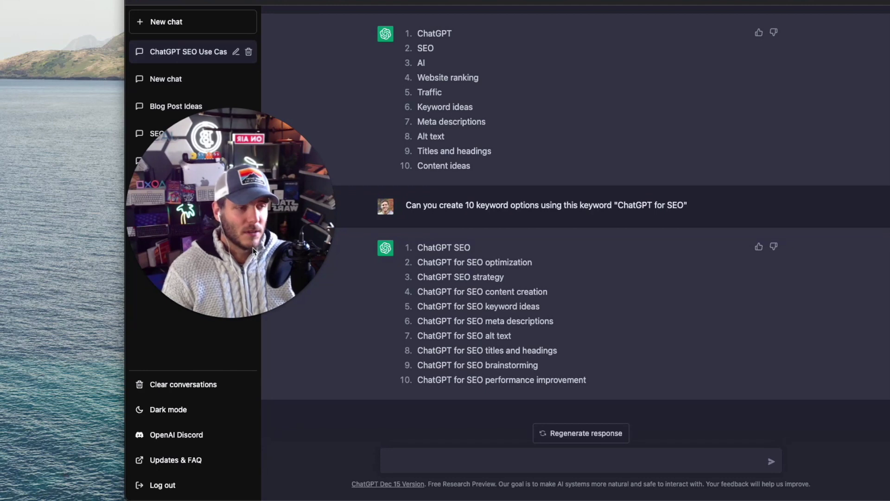